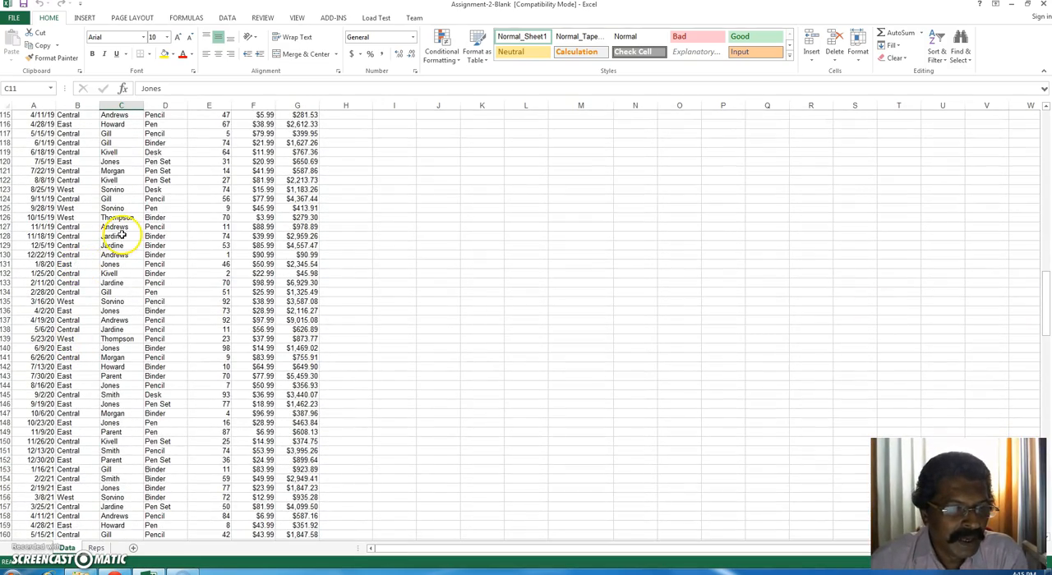
# Step: Examine the order records on the Data sheet, including the column headings, the reps, their totals and the empty Classification column
pyautogui.click(117, 236)
pyautogui.scroll(20, 117, 242)
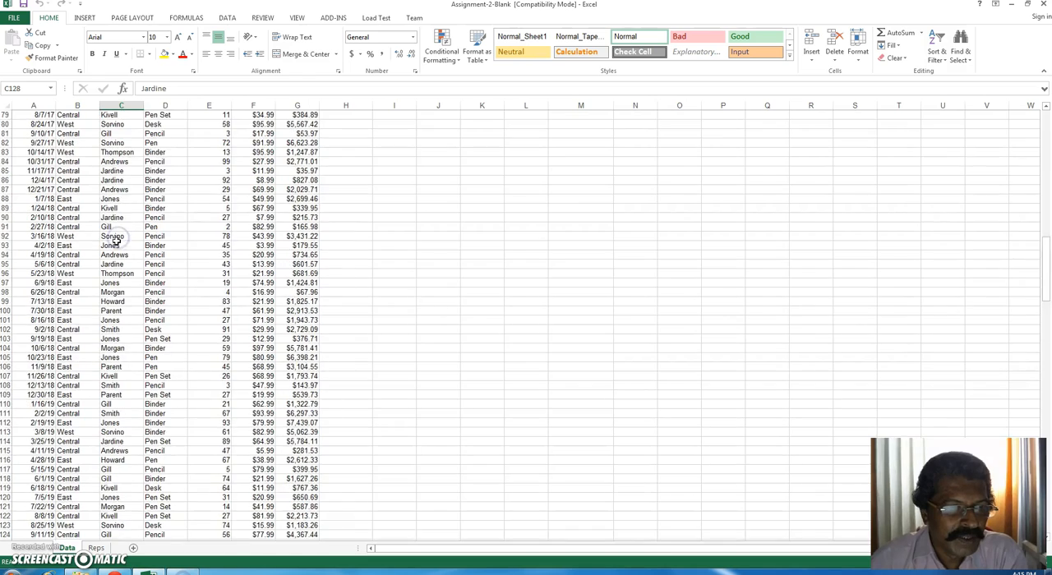
pyautogui.scroll(5, 117, 244)
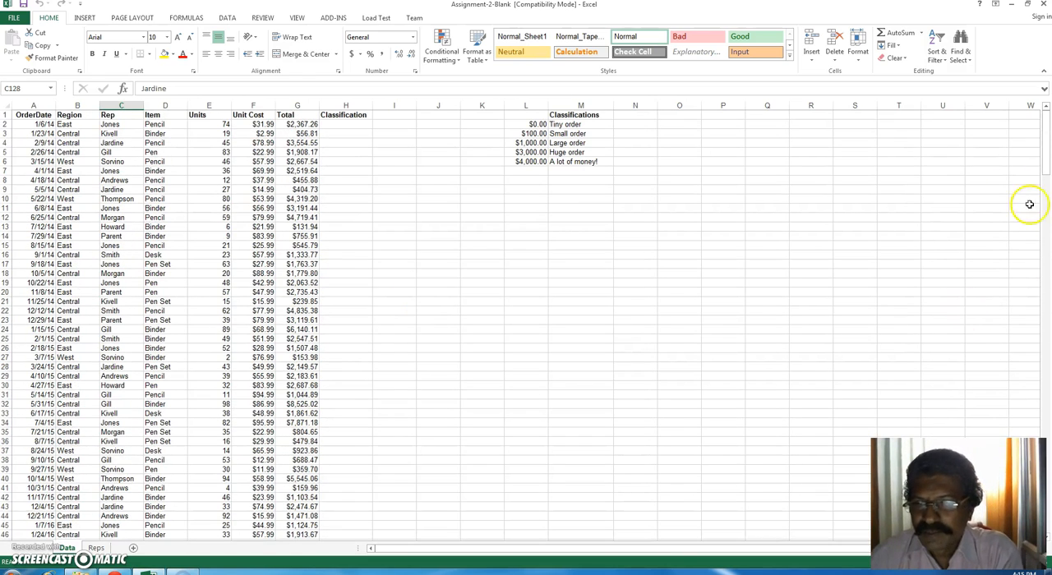
pyautogui.click(73, 114)
pyautogui.click(156, 114)
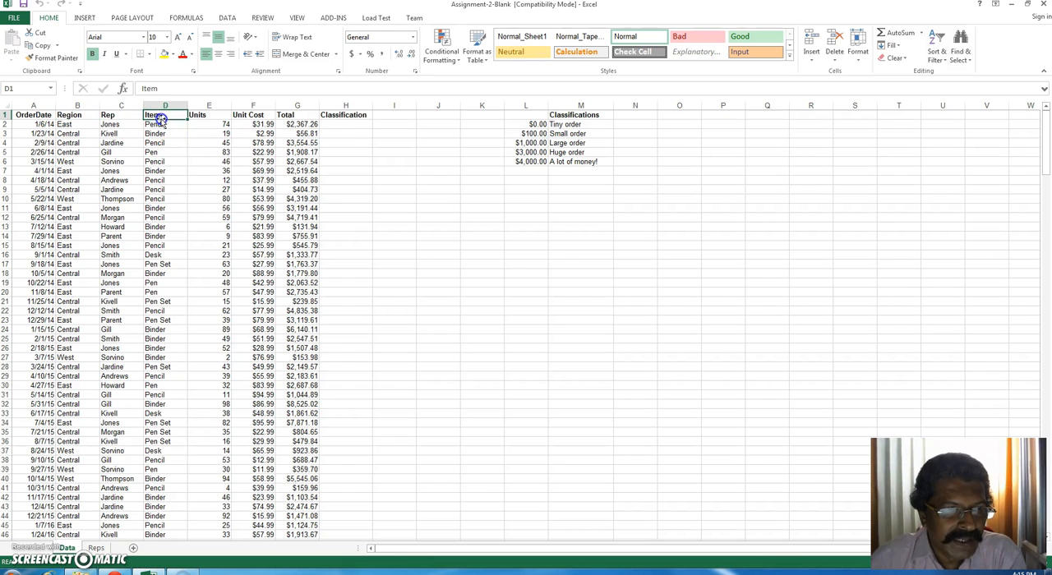
pyautogui.click(246, 115)
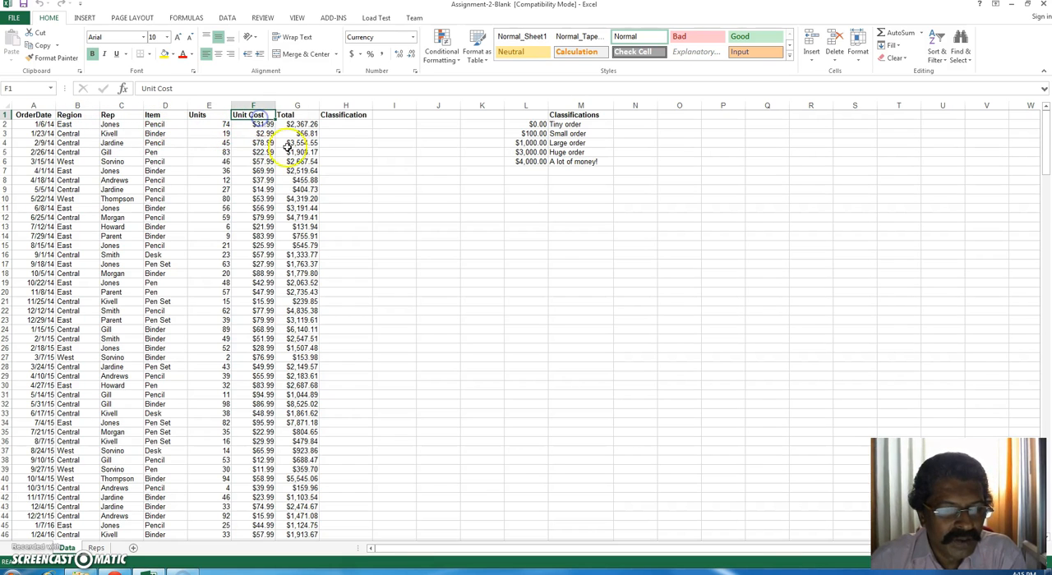
pyautogui.click(296, 115)
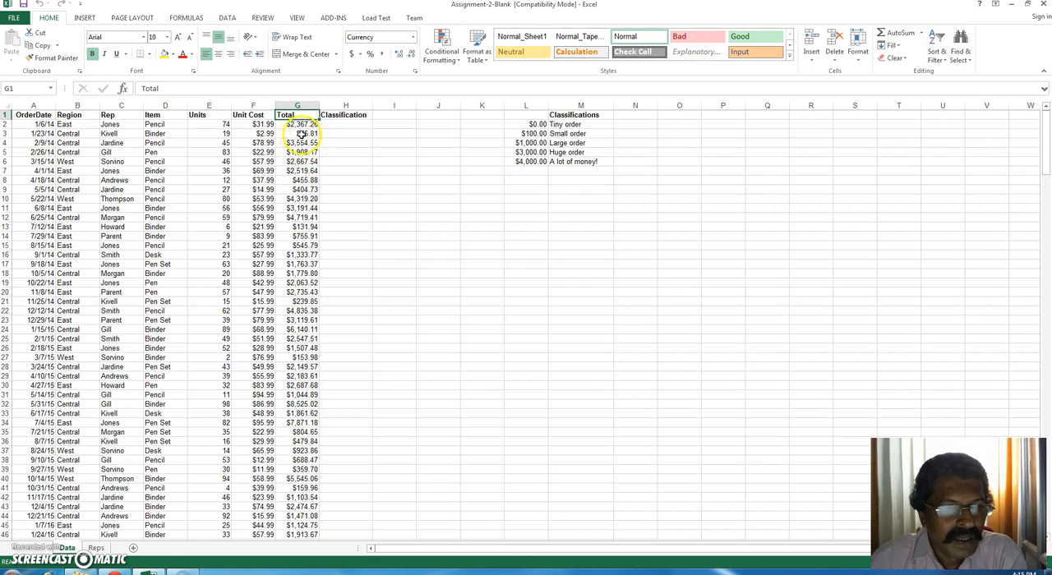
pyautogui.click(107, 135)
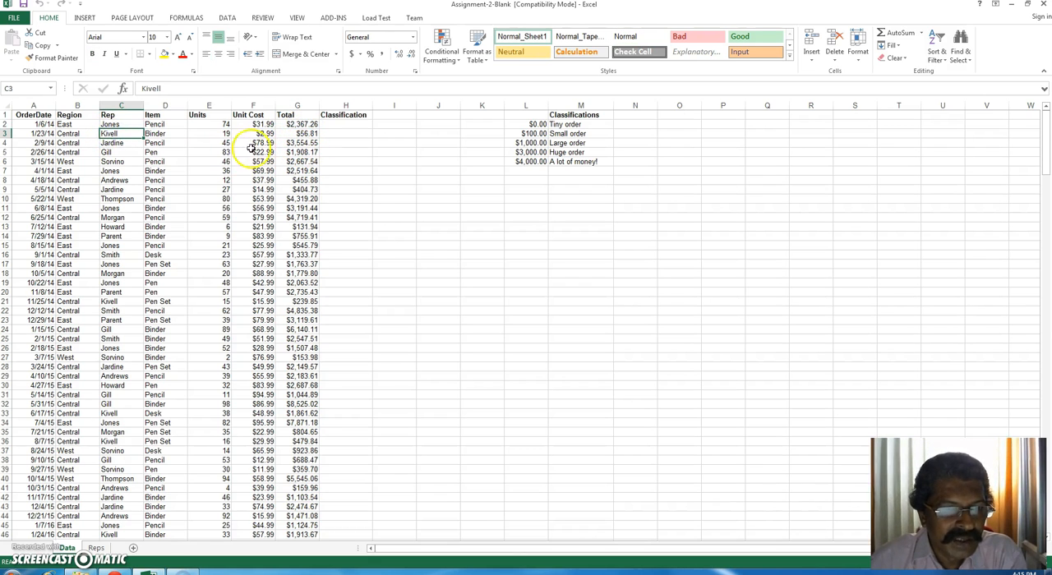
pyautogui.click(301, 135)
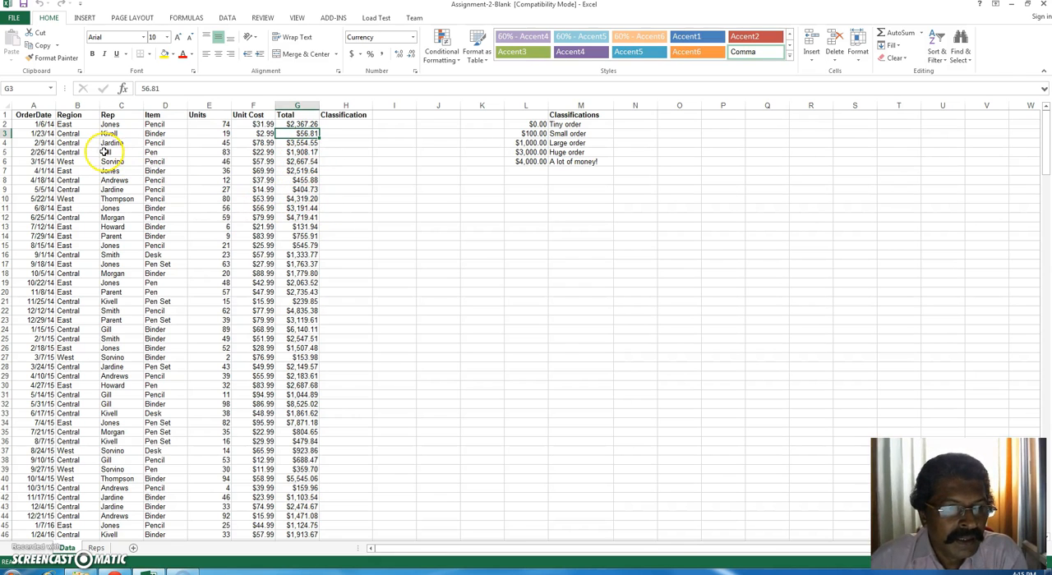
pyautogui.moveTo(111, 125); pyautogui.dragTo(110, 162)
pyautogui.click(219, 162)
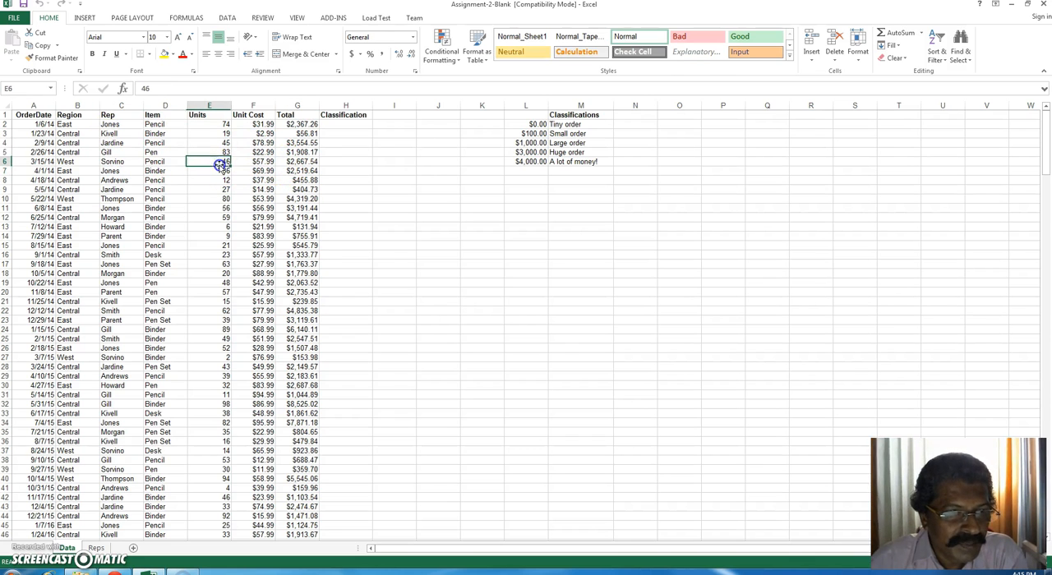
pyautogui.click(336, 181)
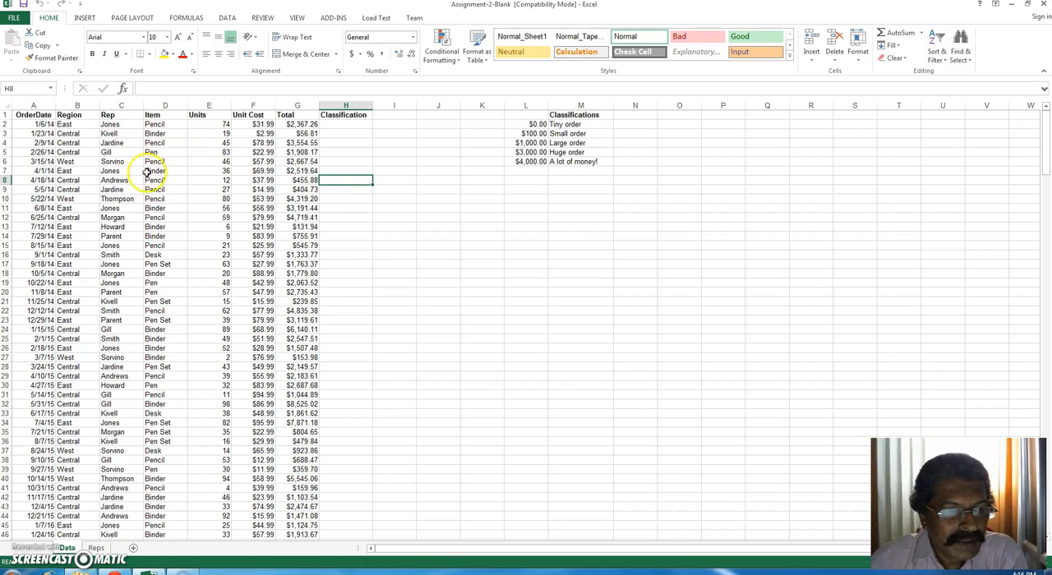
pyautogui.click(368, 162)
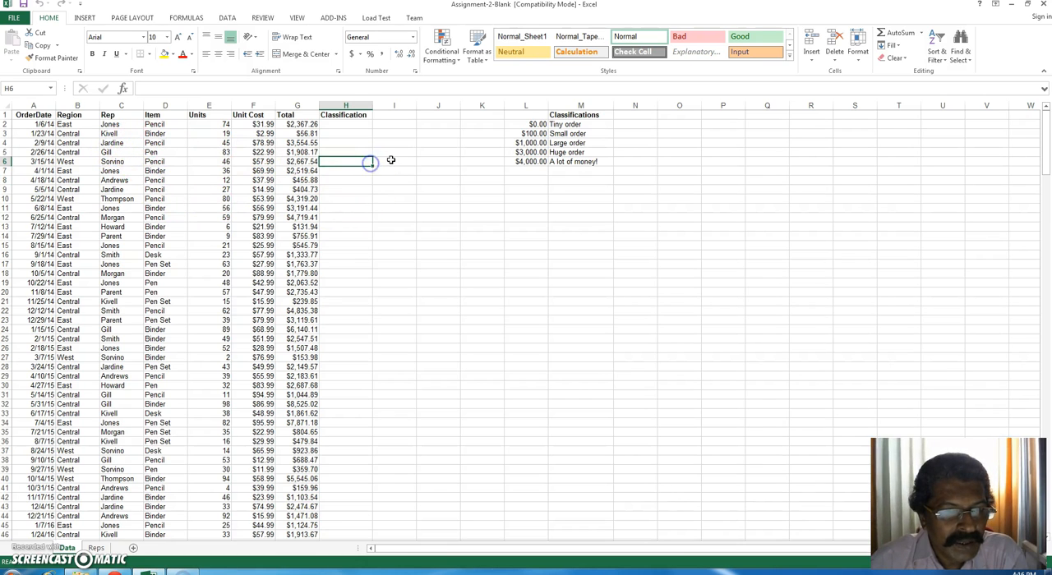
pyautogui.click(391, 161)
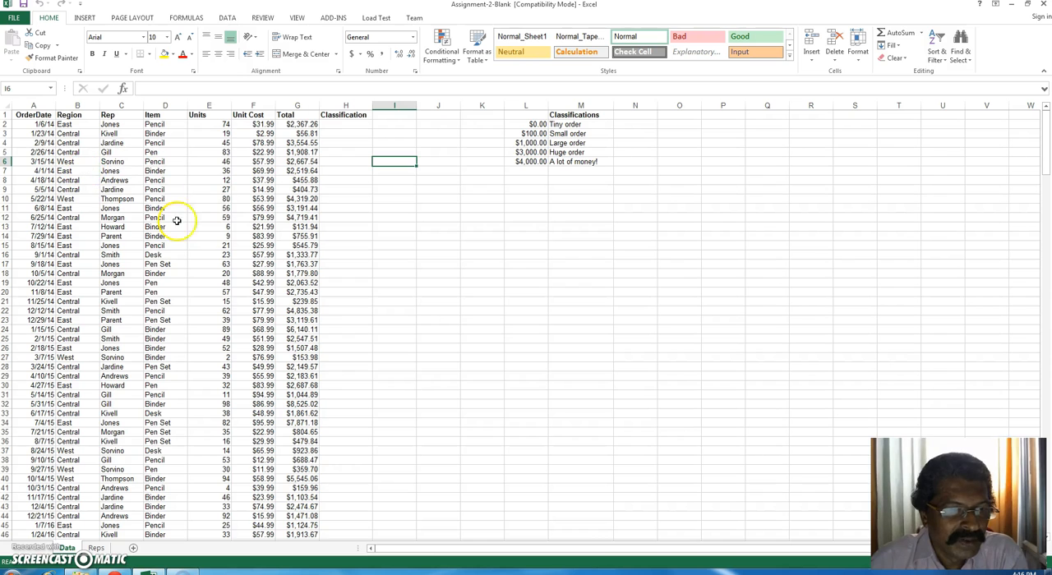
# Step: Create a PivotTable from Data!$A$1:$H$300 on a new worksheet, with Rep as rows and the sum of Total as values
pyautogui.click(115, 180)
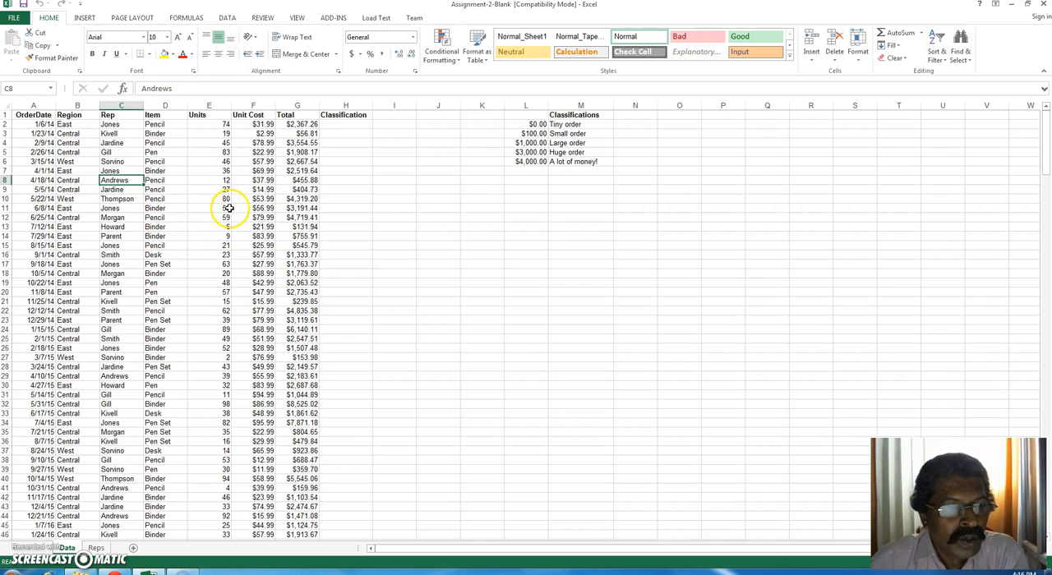
pyautogui.click(86, 18)
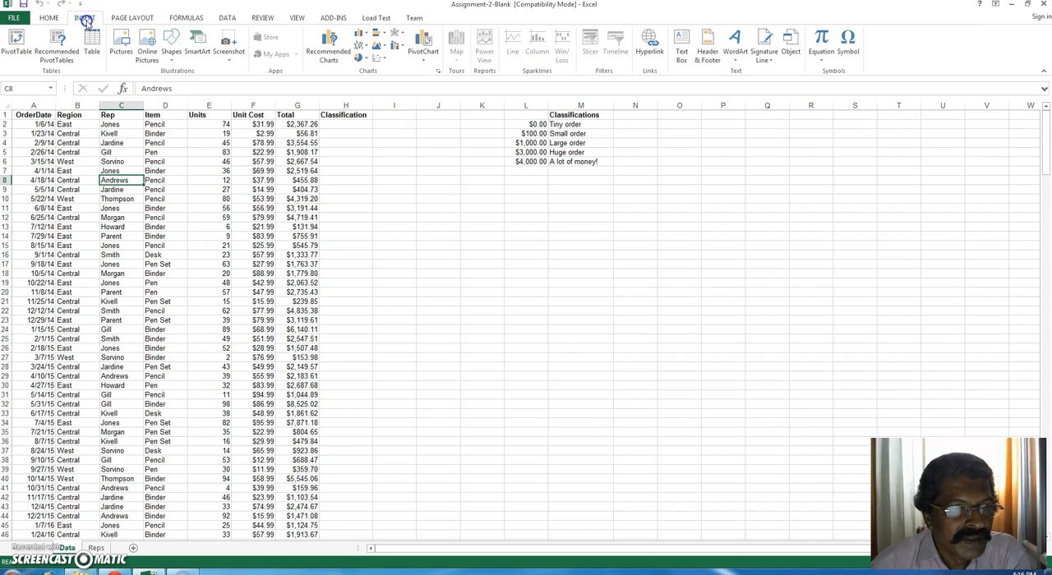
pyautogui.click(17, 45)
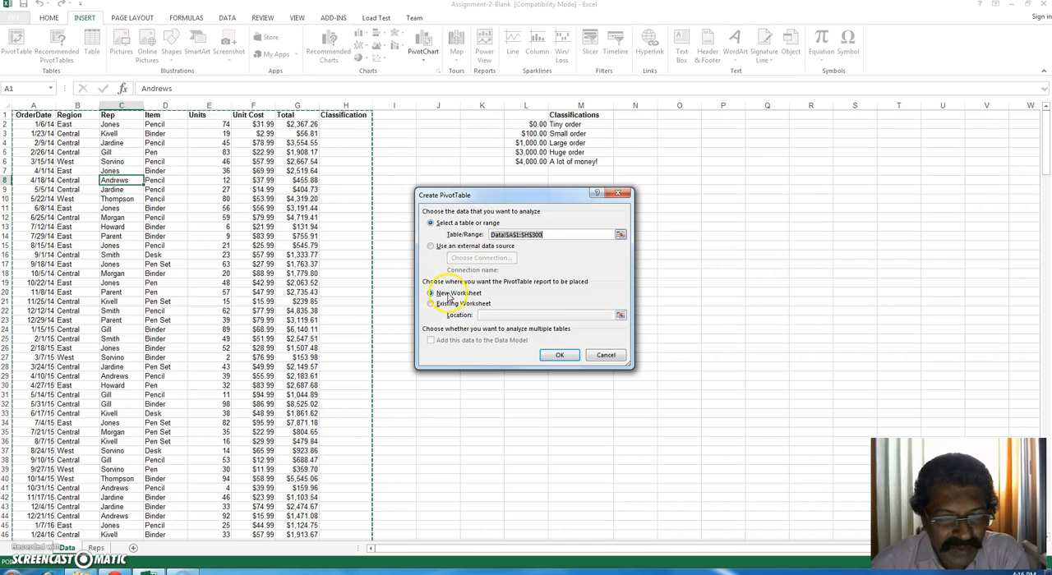
pyautogui.click(559, 357)
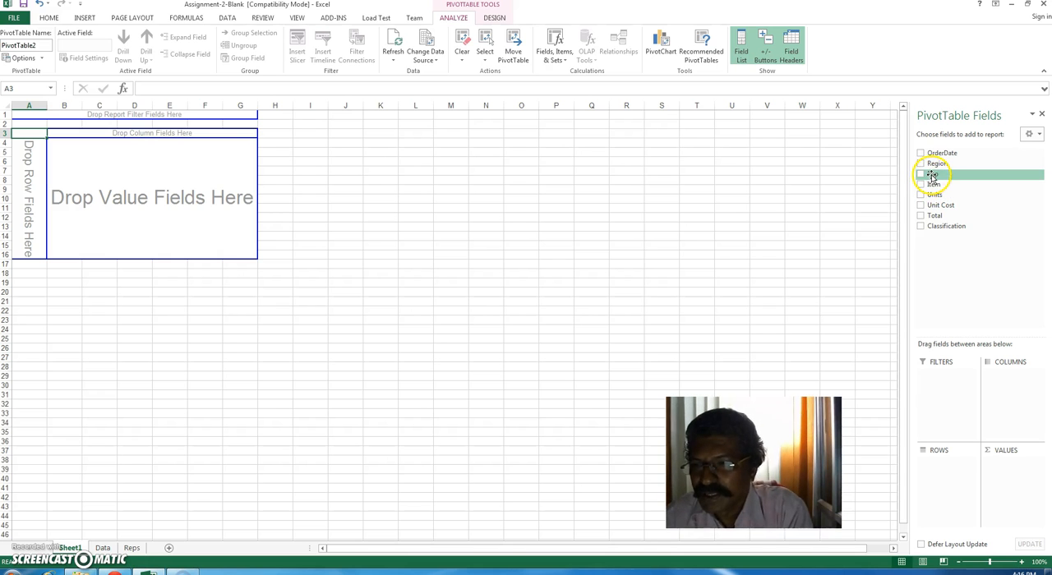
pyautogui.moveTo(932, 175); pyautogui.dragTo(937, 463)
pyautogui.moveTo(938, 218); pyautogui.dragTo(1000, 465)
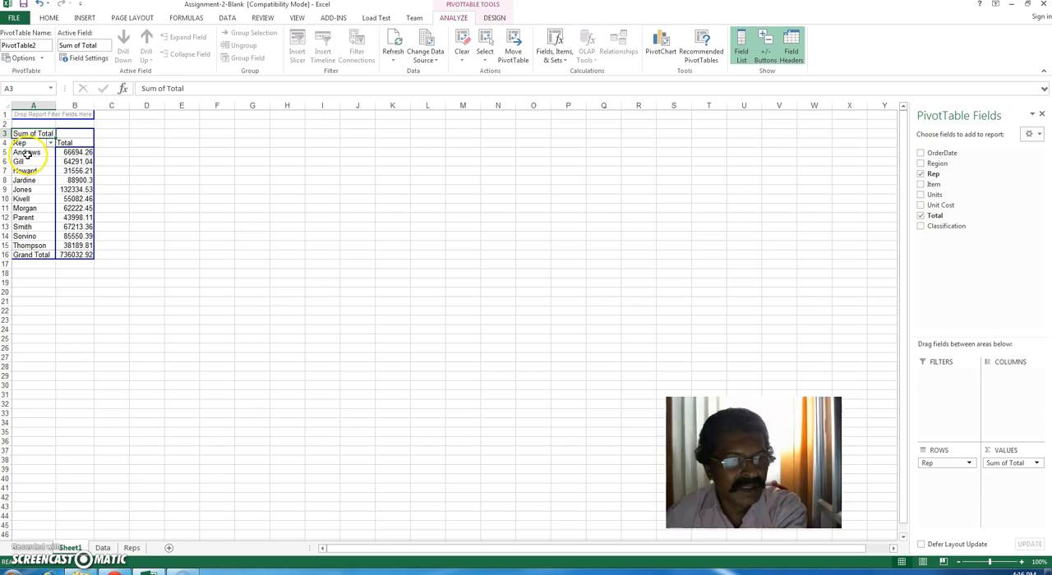
# Step: Examine the order total of each rep in the PivotTable
pyautogui.click(73, 153)
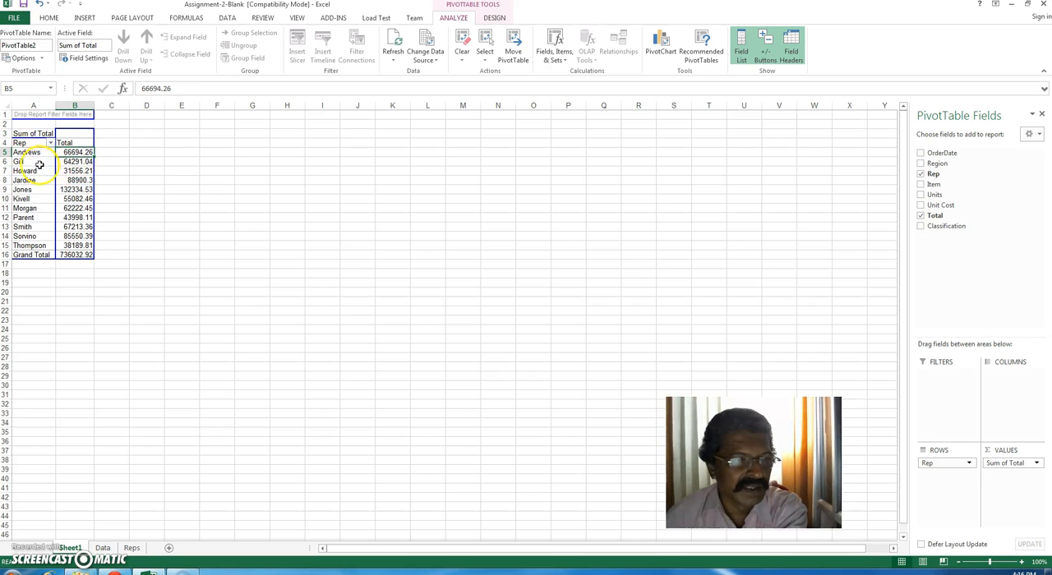
pyautogui.moveTo(24, 244); pyautogui.dragTo(64, 245)
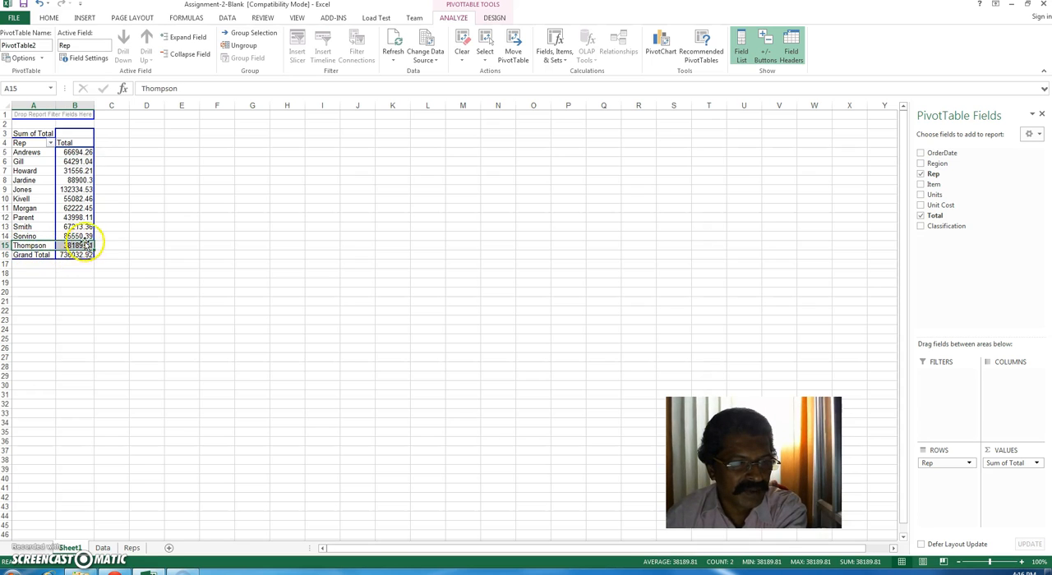
pyautogui.click(83, 247)
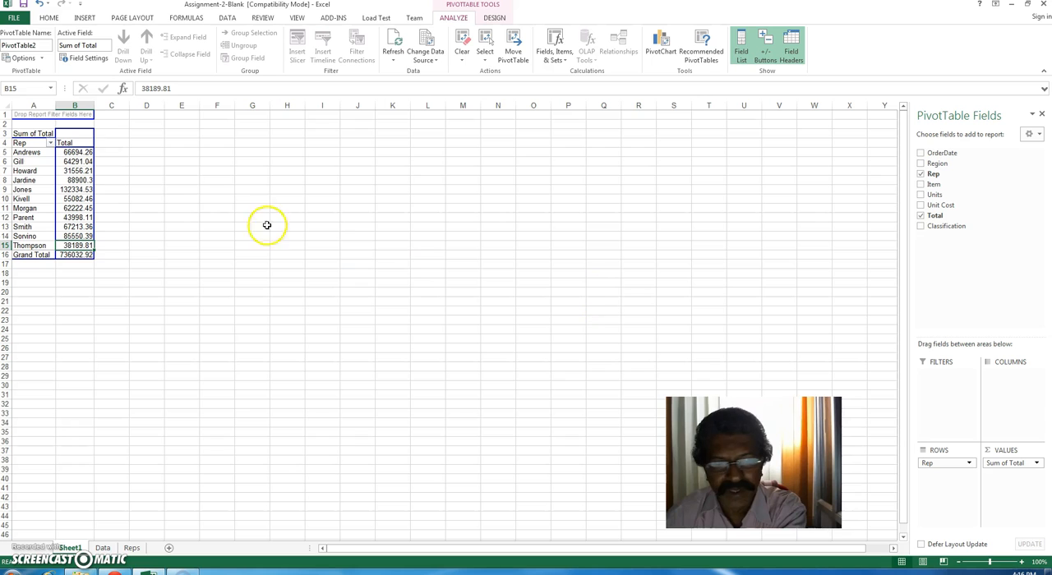
pyautogui.click(44, 177)
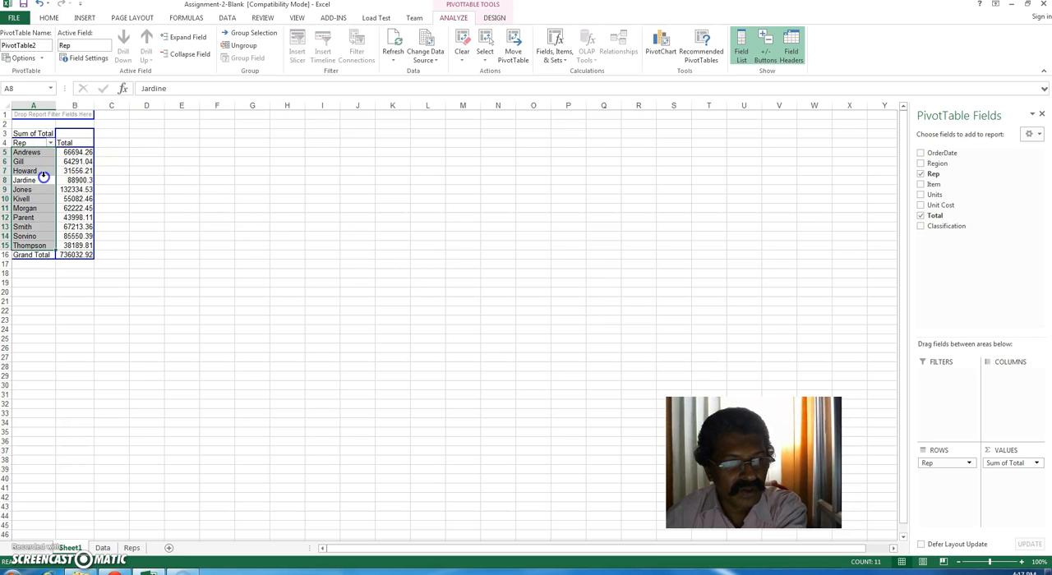
pyautogui.click(36, 183)
pyautogui.click(36, 189)
pyautogui.click(33, 205)
pyautogui.click(33, 192)
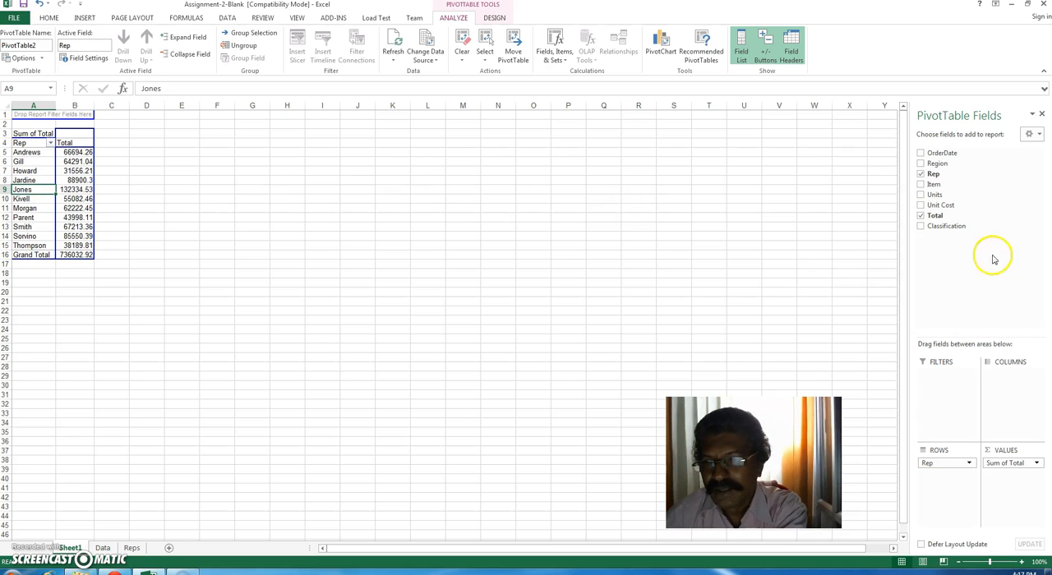
# Step: Add Total to the PivotTable values a second time, summarized by Min, and check the smallest order of the first reps
pyautogui.moveTo(940, 221); pyautogui.dragTo(1004, 483)
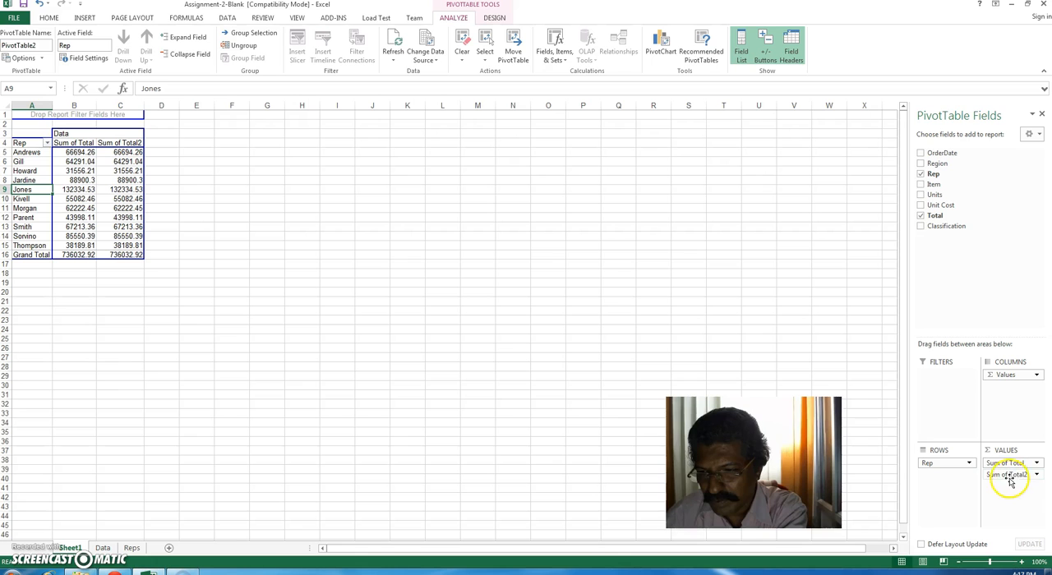
pyautogui.click(1037, 477)
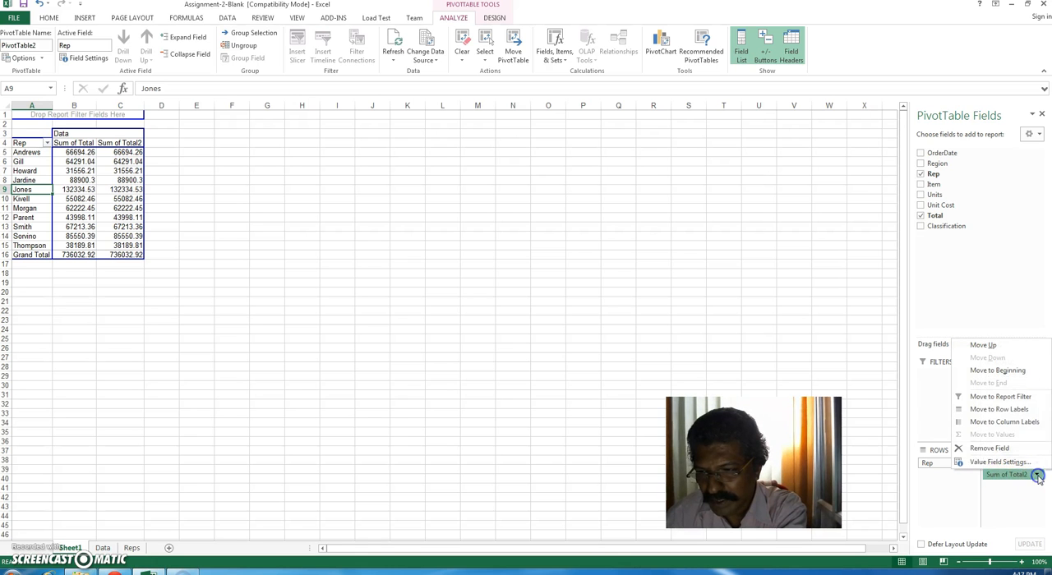
pyautogui.click(992, 464)
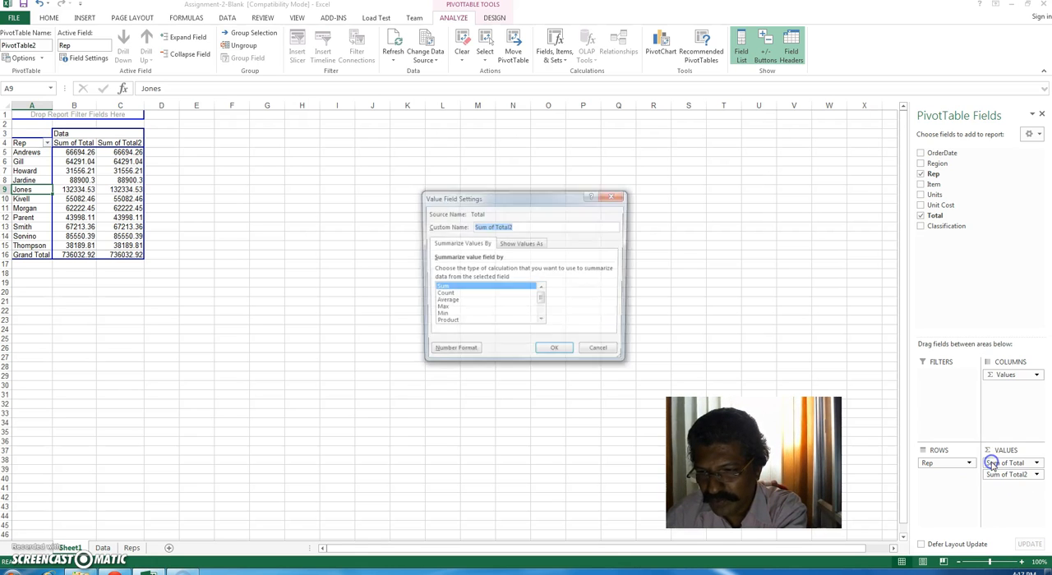
pyautogui.click(439, 317)
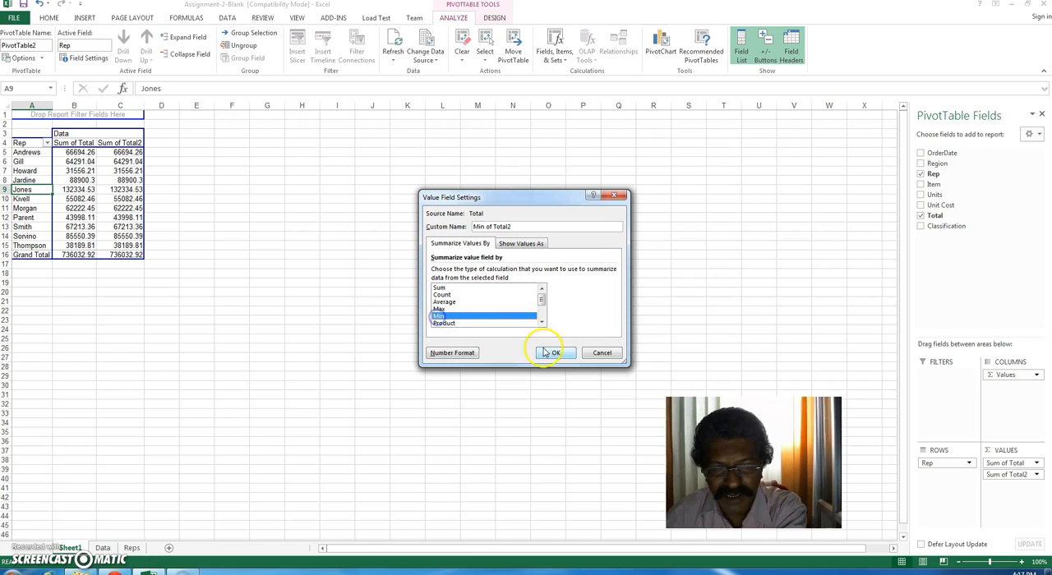
pyautogui.click(551, 355)
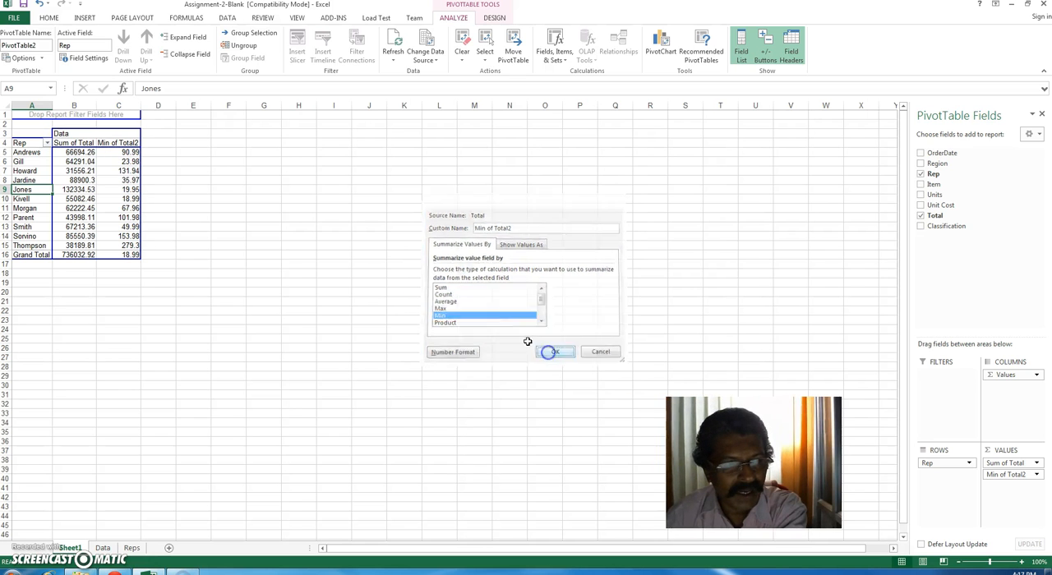
pyautogui.click(123, 153)
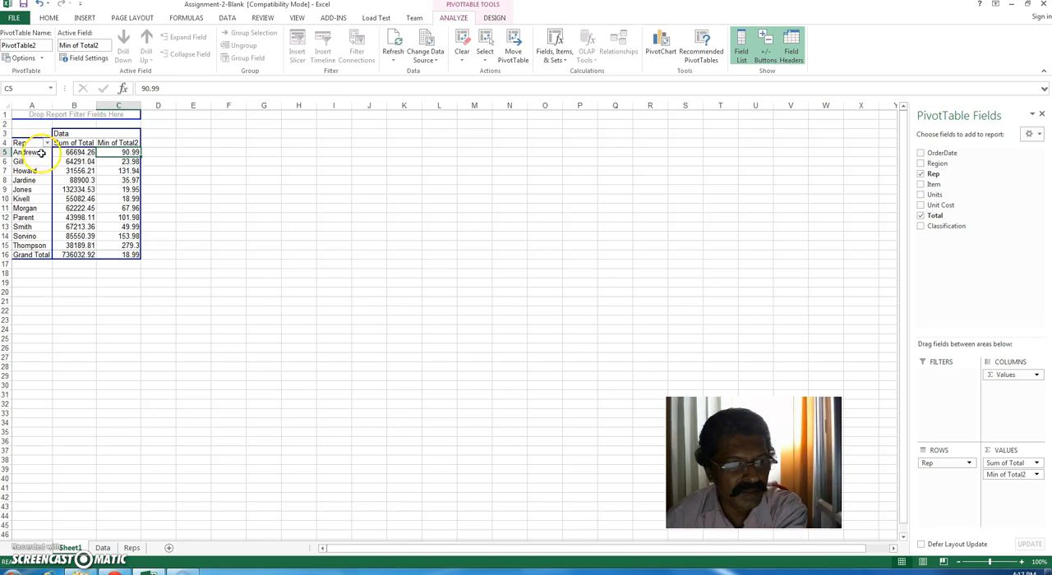
pyautogui.click(17, 153)
pyautogui.click(129, 163)
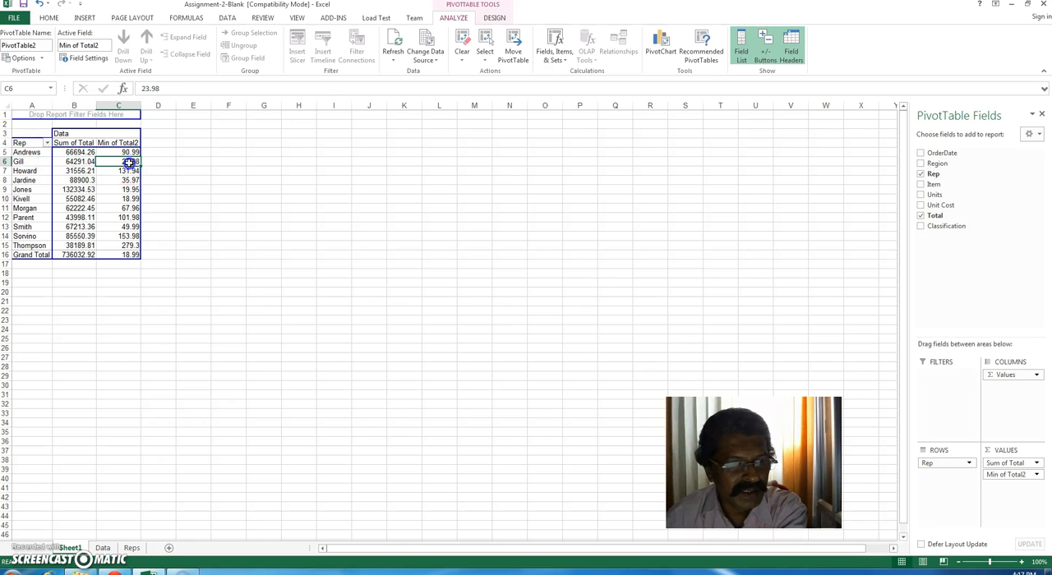
pyautogui.click(17, 162)
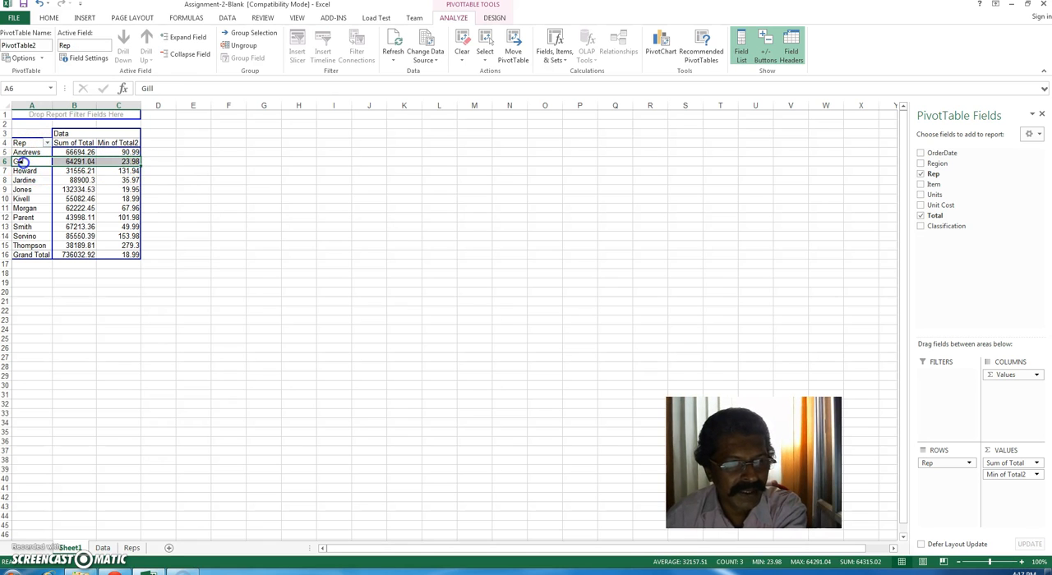
pyautogui.click(216, 190)
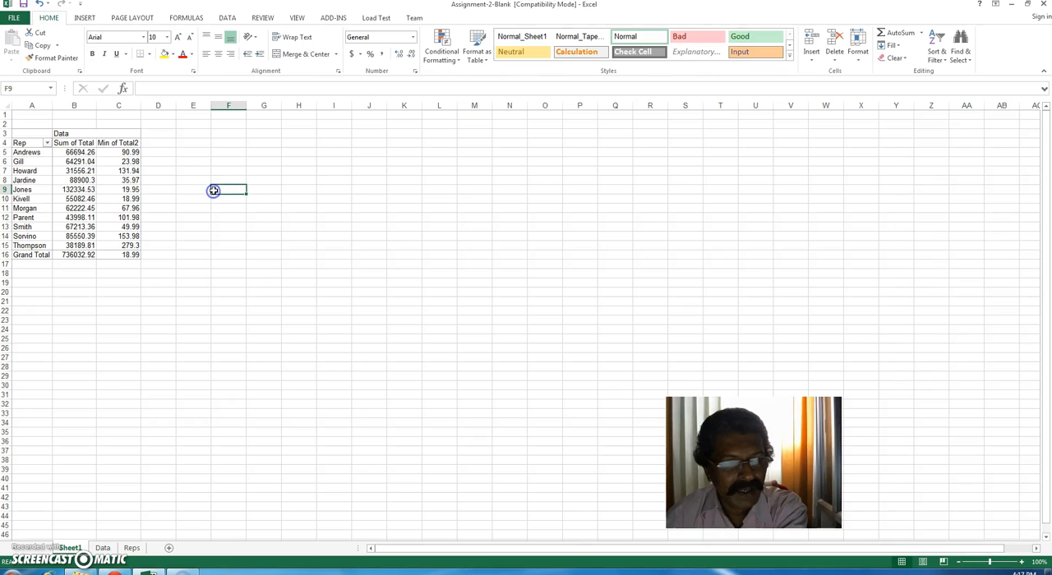
# Step: Add Total to the PivotTable values a third time and summarize it by Max
pyautogui.click(117, 162)
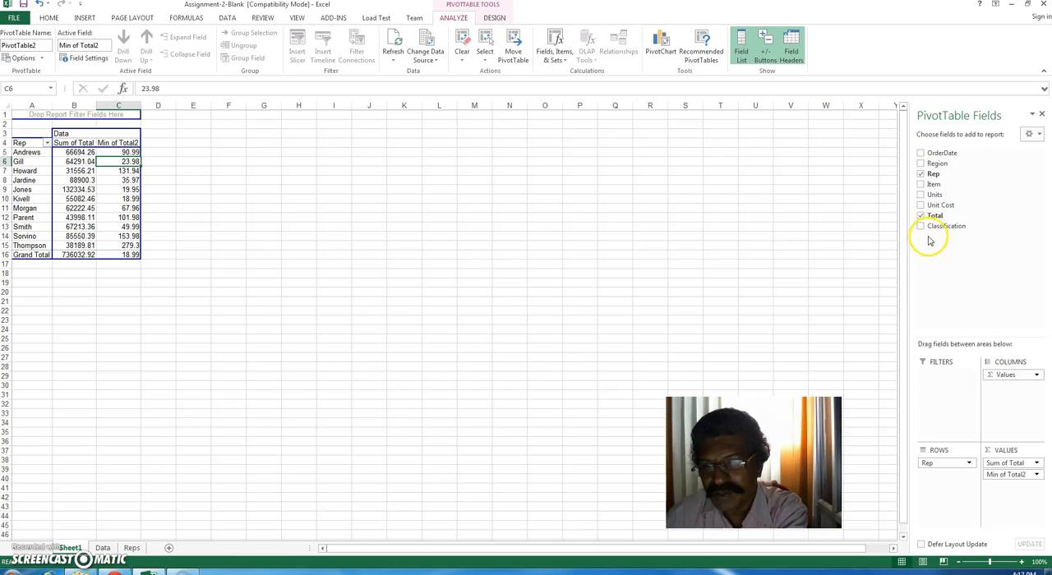
pyautogui.moveTo(935, 215); pyautogui.dragTo(1003, 493)
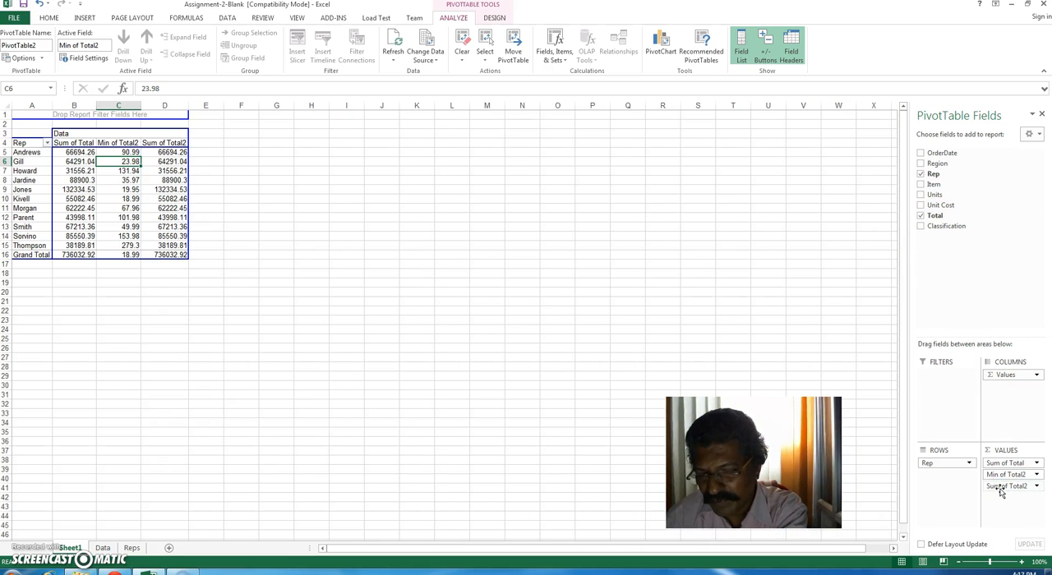
pyautogui.click(1037, 487)
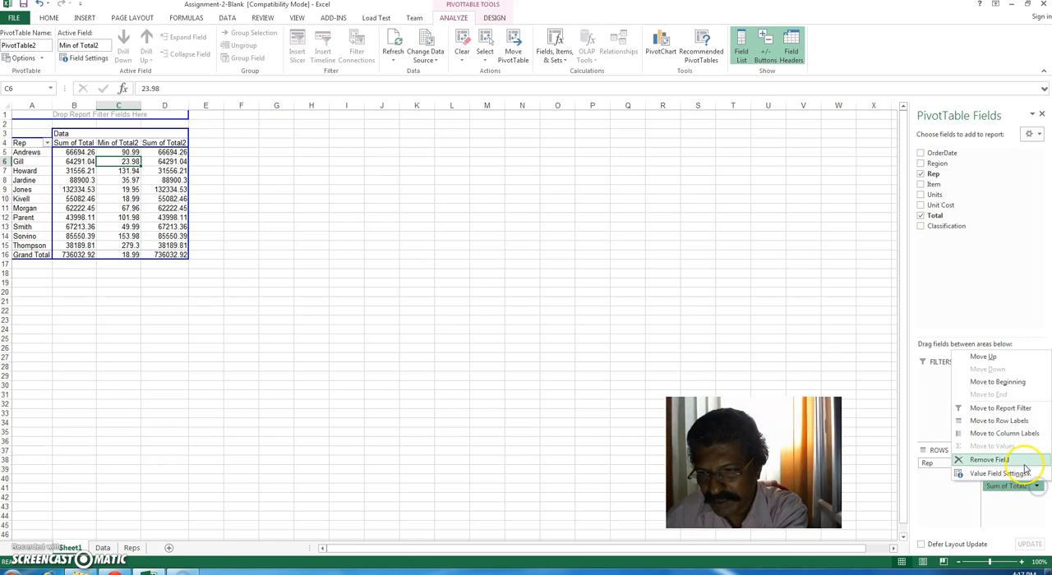
pyautogui.click(995, 473)
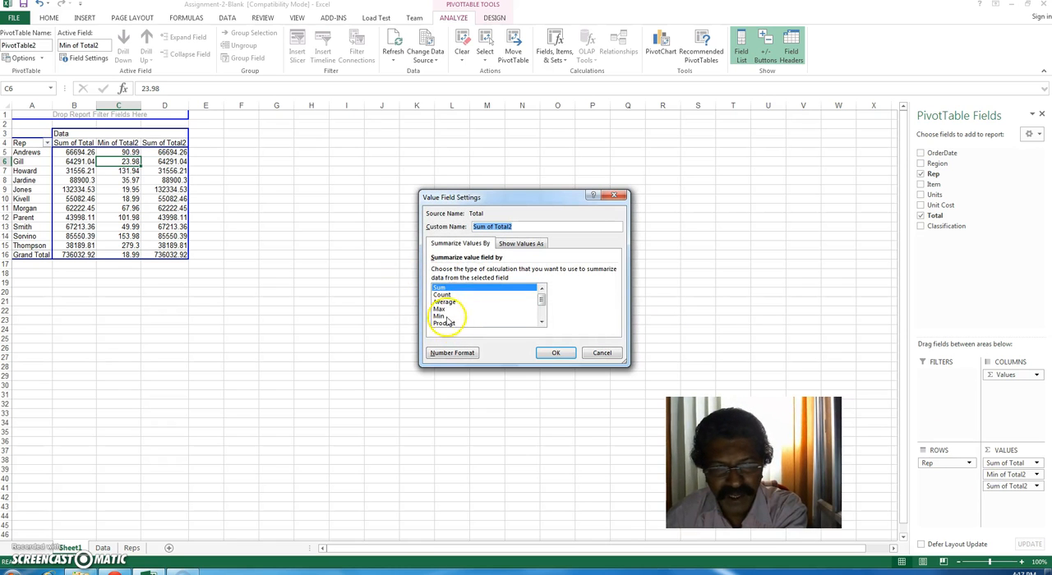
pyautogui.click(439, 309)
pyautogui.click(556, 353)
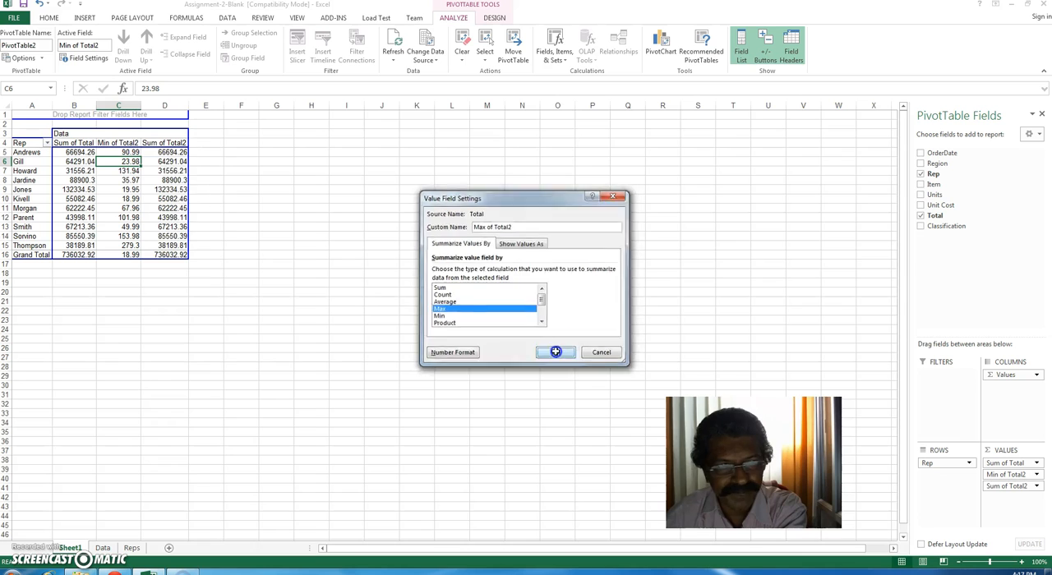
# Step: Examine the first rep's sum, minimum and maximum order totals in the PivotTable
pyautogui.click(166, 153)
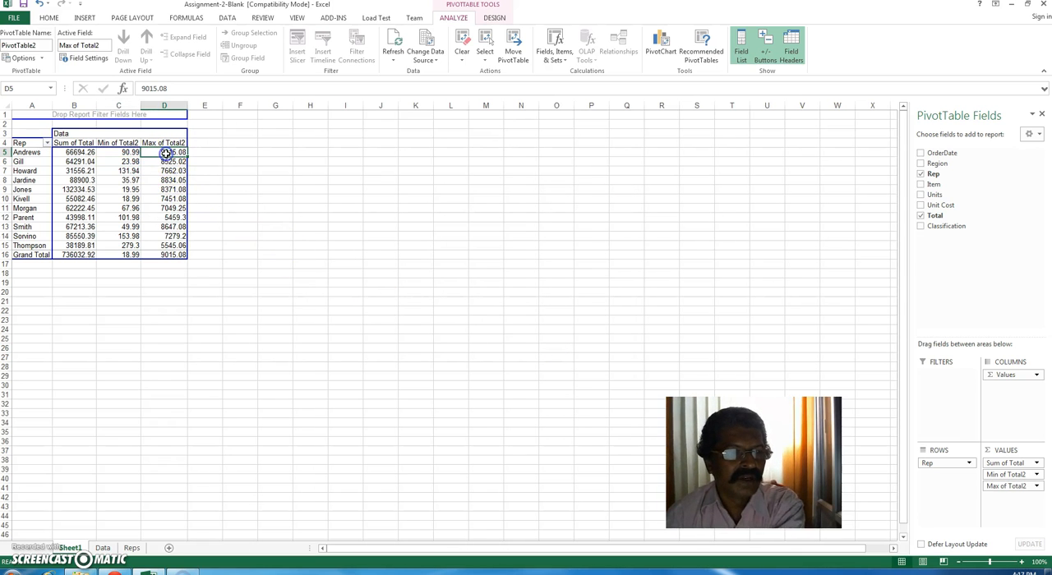
pyautogui.click(30, 151)
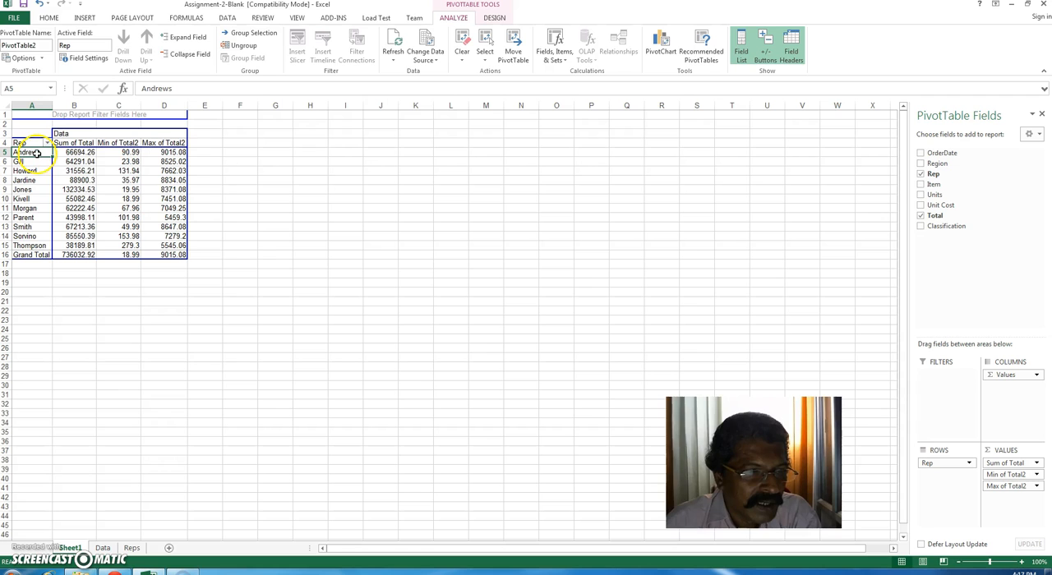
pyautogui.click(124, 153)
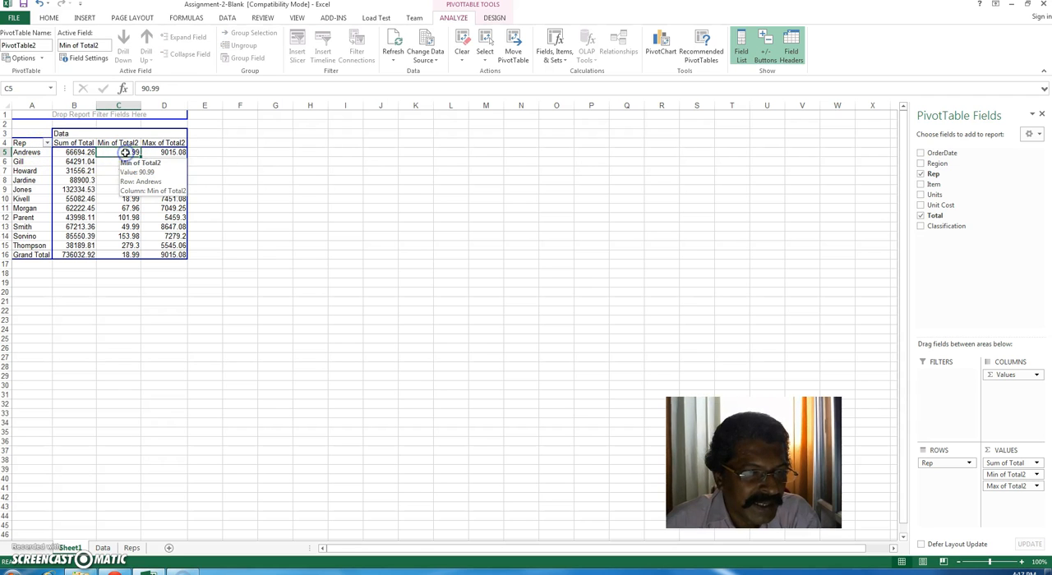
pyautogui.click(173, 154)
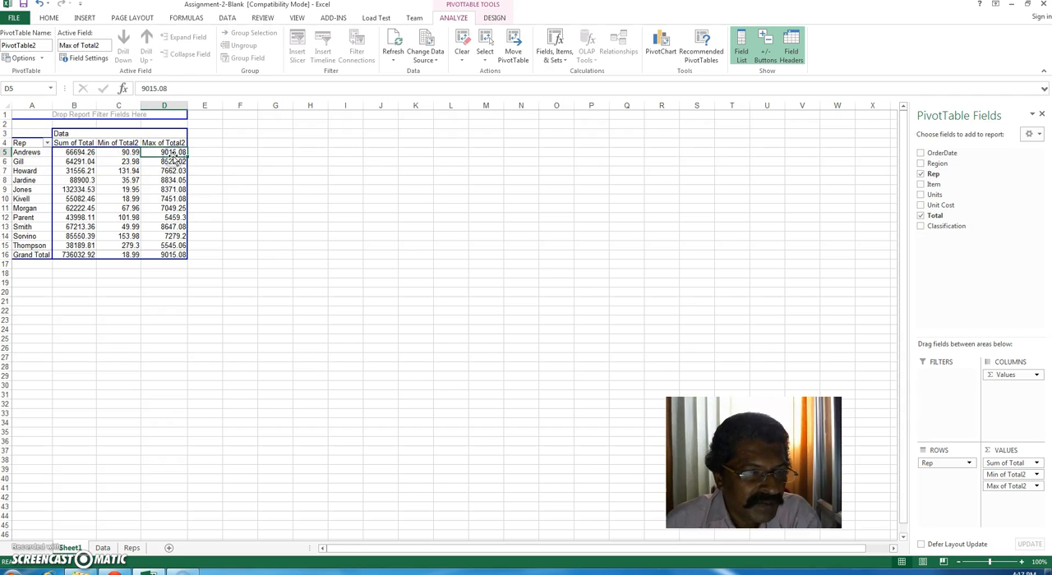
pyautogui.click(71, 155)
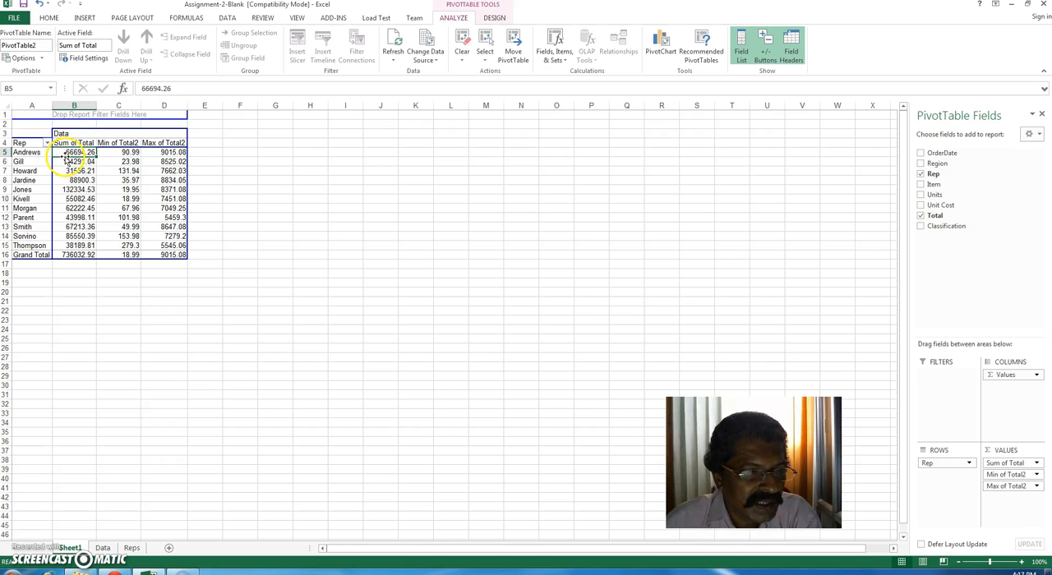
# Step: Check the sum, minimum and maximum order totals of several other reps across the PivotTable columns
pyautogui.click(80, 173)
pyautogui.click(82, 200)
pyautogui.click(83, 219)
pyautogui.click(82, 236)
pyautogui.click(125, 237)
pyautogui.click(128, 199)
pyautogui.click(129, 180)
pyautogui.click(130, 171)
pyautogui.click(129, 152)
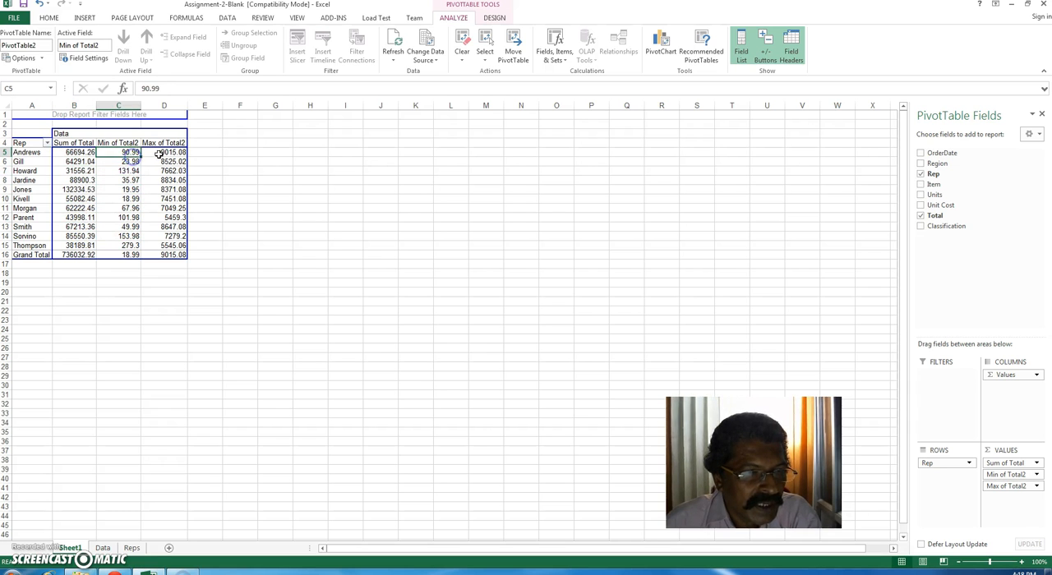
pyautogui.click(160, 153)
pyautogui.click(163, 171)
pyautogui.click(164, 199)
pyautogui.click(165, 218)
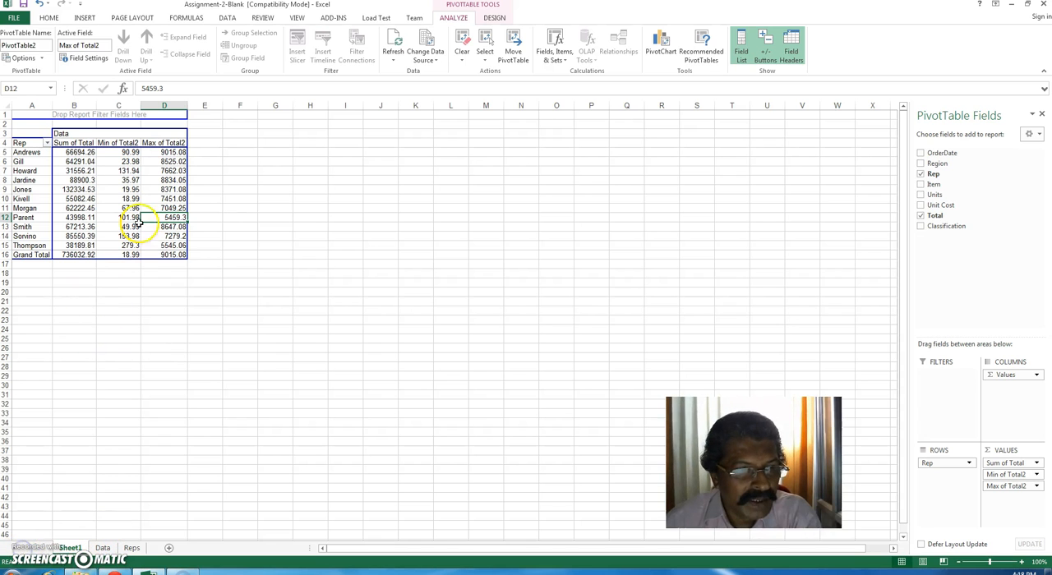
pyautogui.click(84, 153)
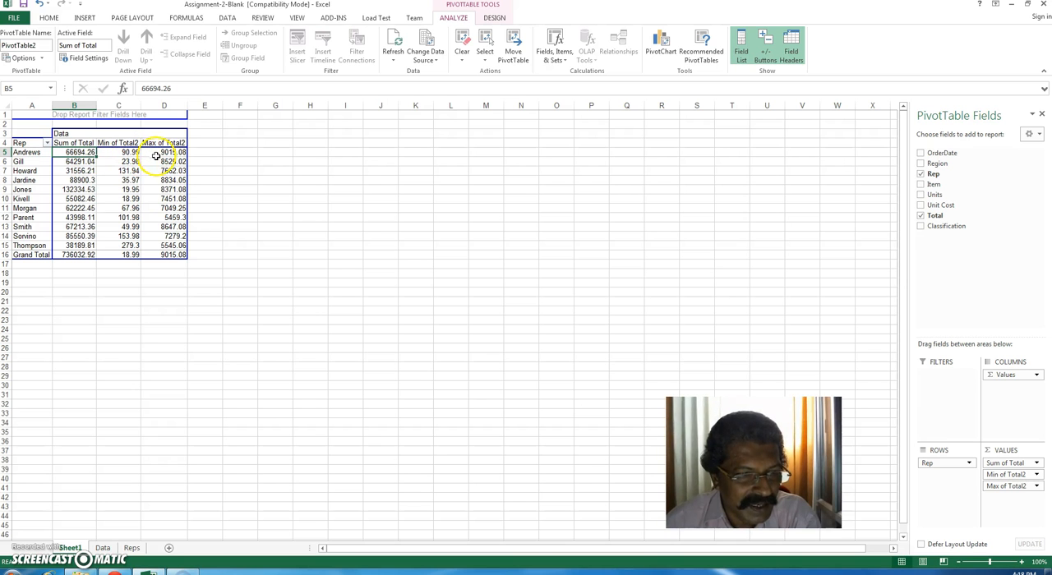
# Step: Sort the order records on the Data sheet by Rep from A to Z
pyautogui.click(103, 547)
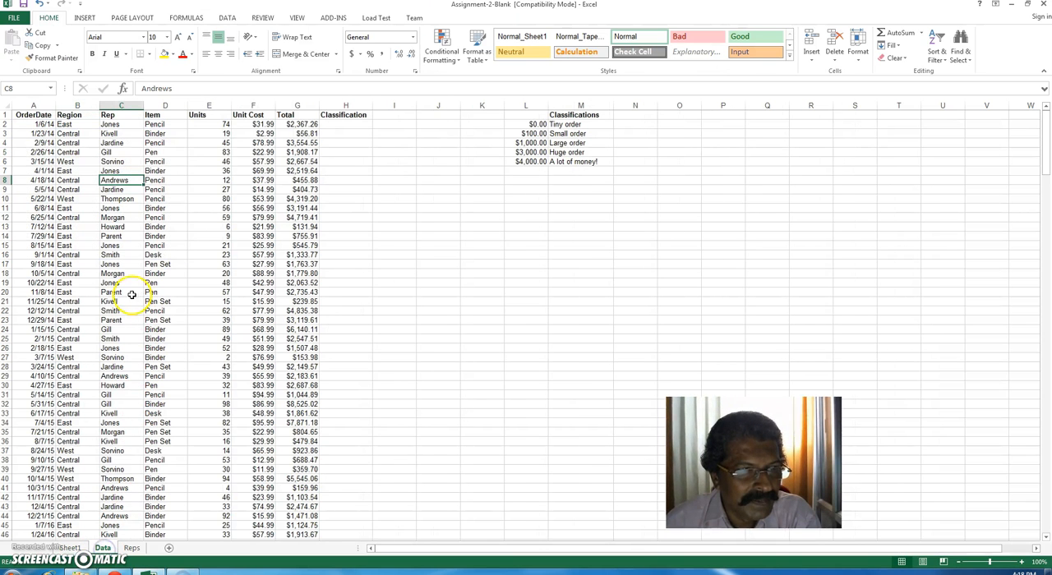
pyautogui.click(109, 126)
pyautogui.rightClick(120, 125)
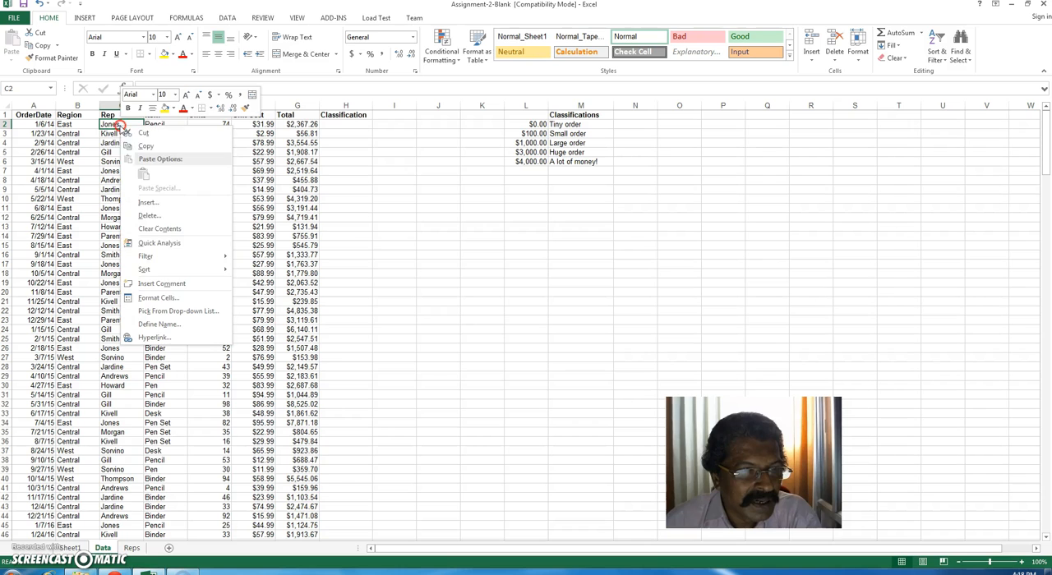
pyautogui.moveTo(216, 271)
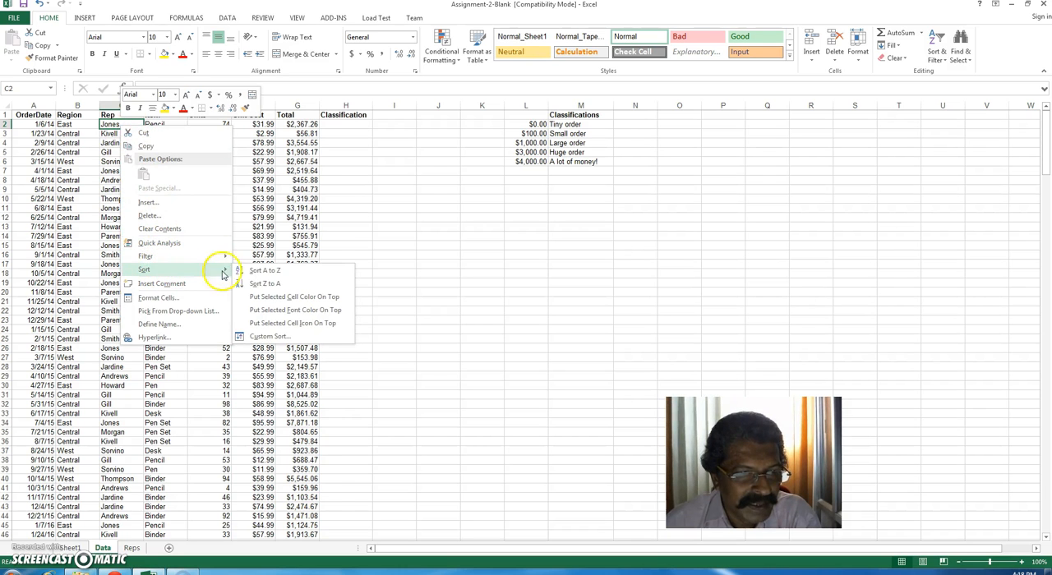
pyautogui.click(265, 272)
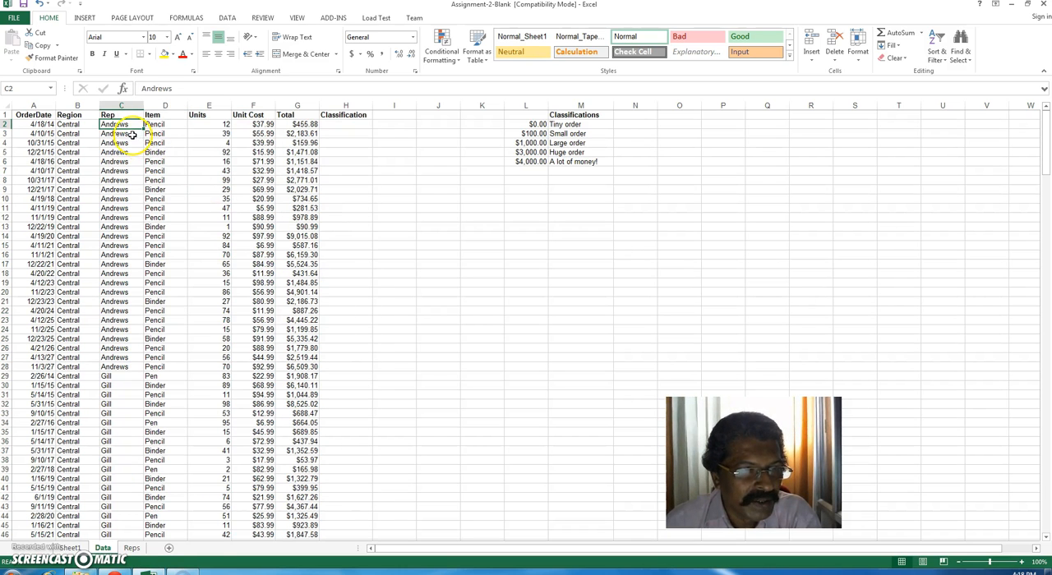
# Step: Check the selection statistics for the first rep's Rep, Unit Cost and Total cells in rows 2 to 28
pyautogui.moveTo(124, 125); pyautogui.dragTo(124, 368)
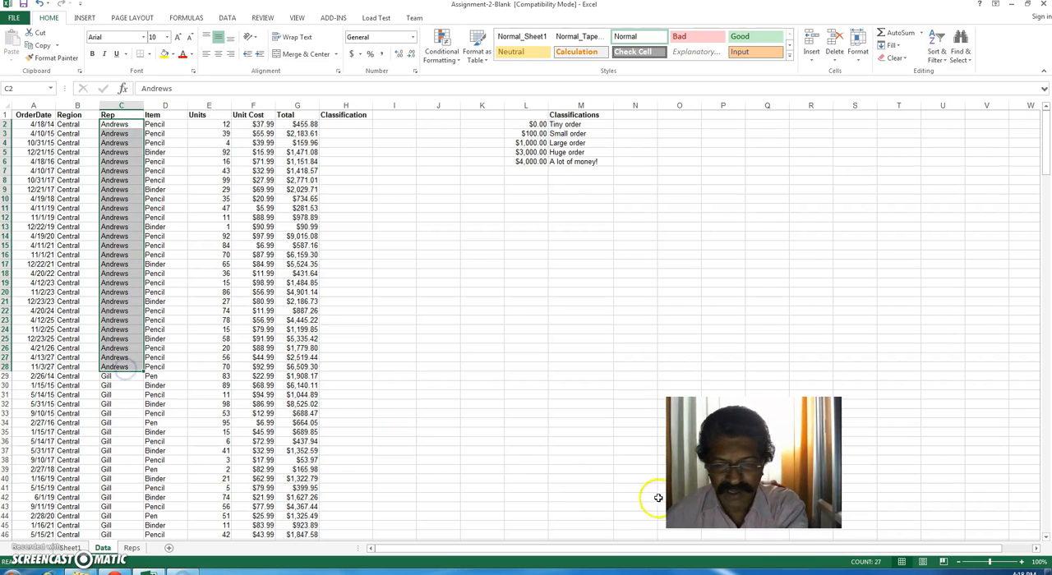
pyautogui.rightClick(696, 563)
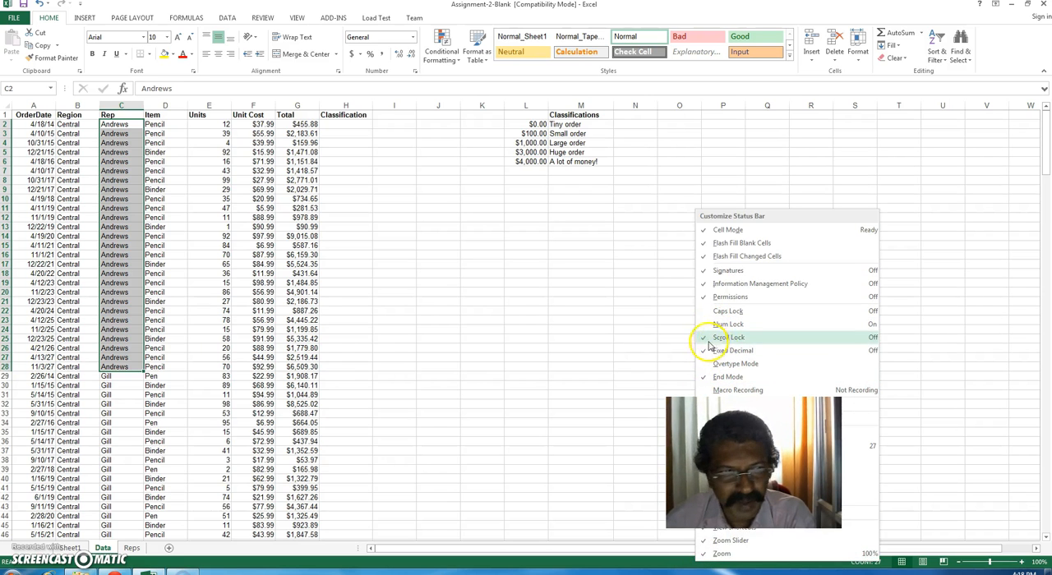
pyautogui.click(197, 232)
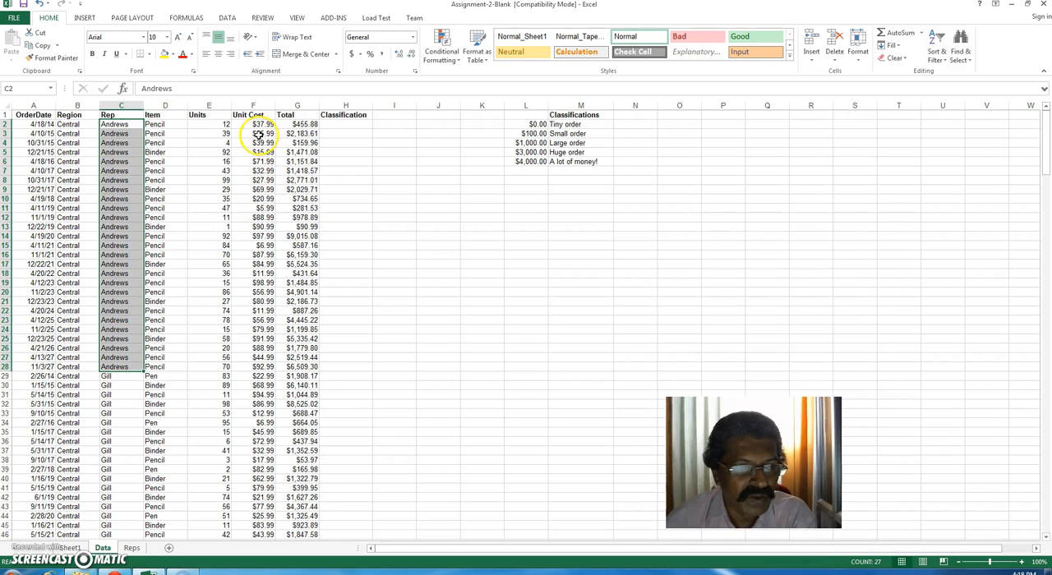
pyautogui.moveTo(259, 124); pyautogui.dragTo(260, 365)
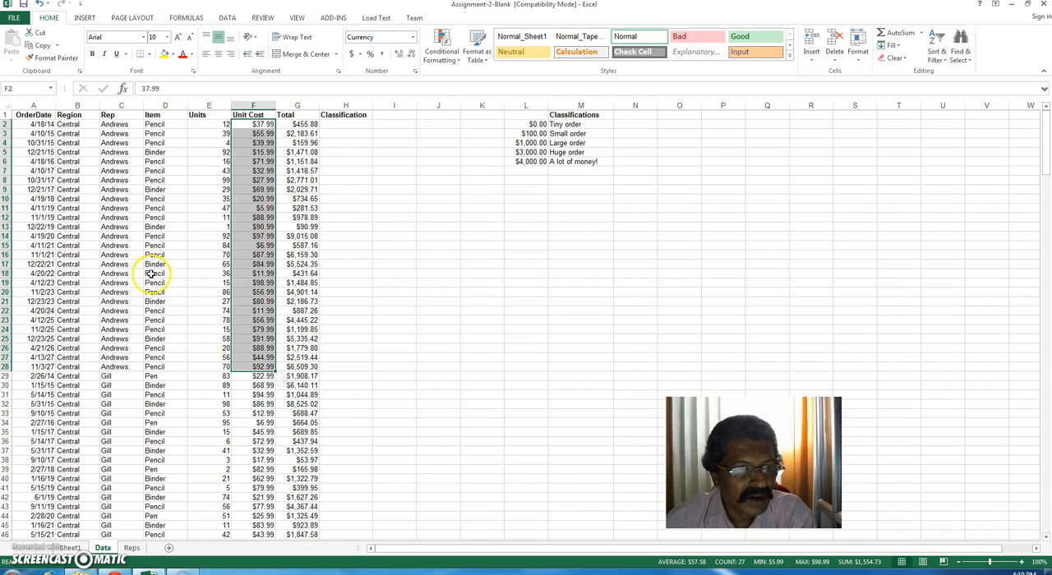
pyautogui.moveTo(305, 125); pyautogui.dragTo(306, 366)
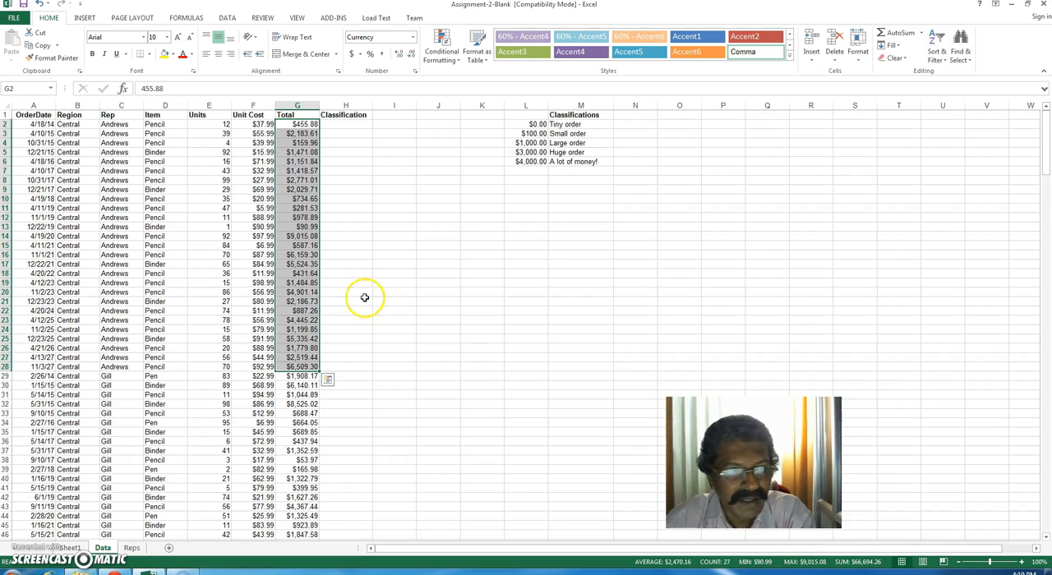
# Step: Compare the statistics of the selected totals on the Data sheet with the first rep's PivotTable values on Sheet1
pyautogui.click(70, 548)
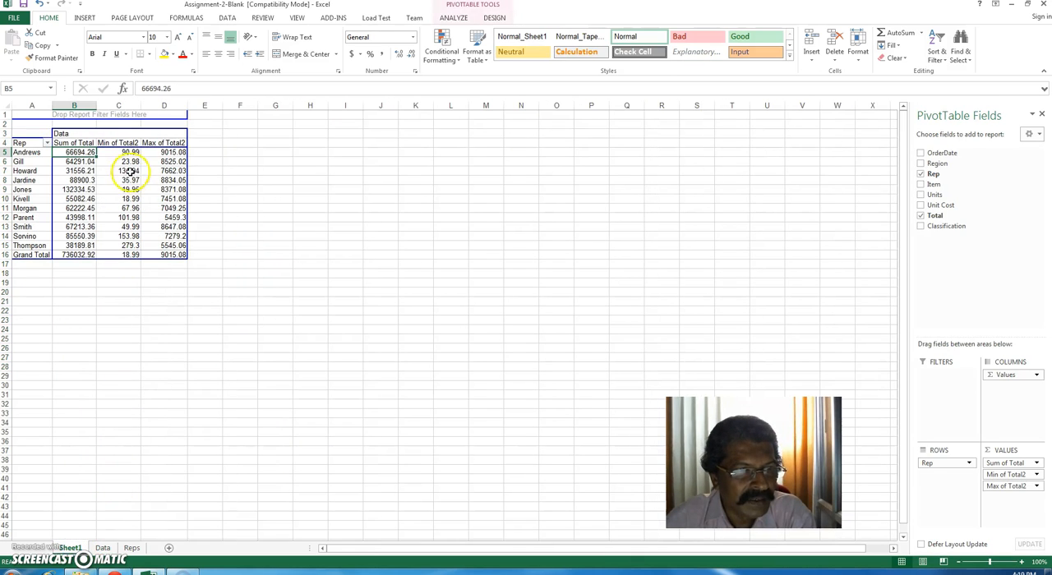
pyautogui.click(101, 548)
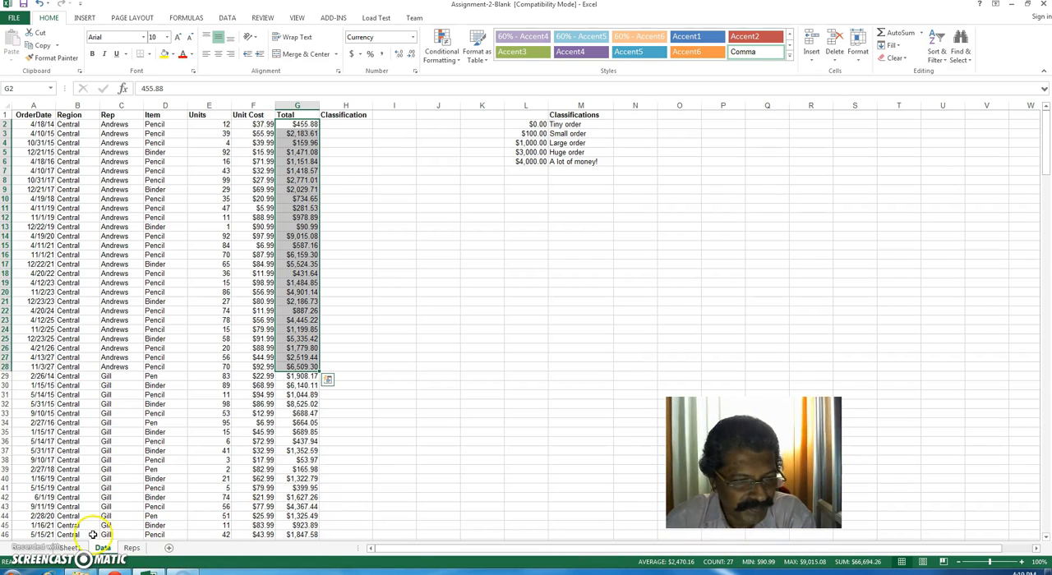
pyautogui.click(70, 548)
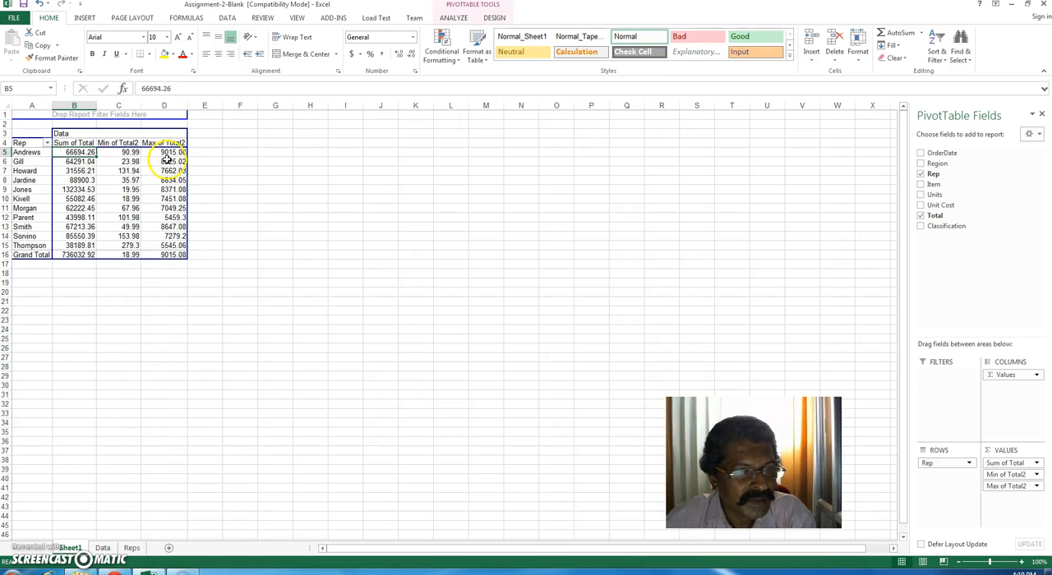
pyautogui.click(102, 548)
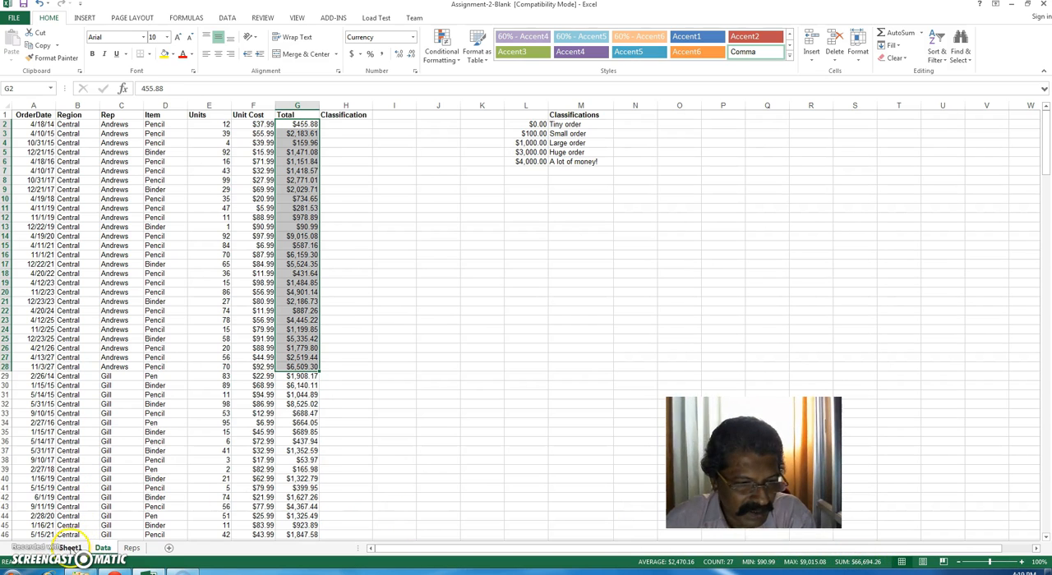
pyautogui.click(70, 548)
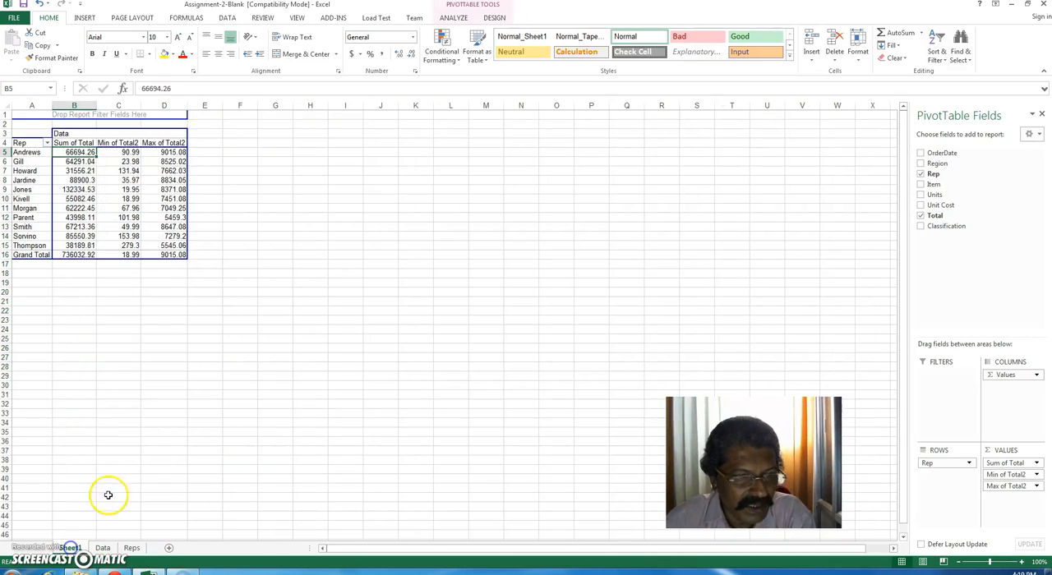
# Step: Review the summed order totals of the reps in rows 6 to 12 of the PivotTable
pyautogui.click(81, 171)
pyautogui.click(83, 161)
pyautogui.click(88, 181)
pyautogui.click(85, 201)
pyautogui.click(82, 219)
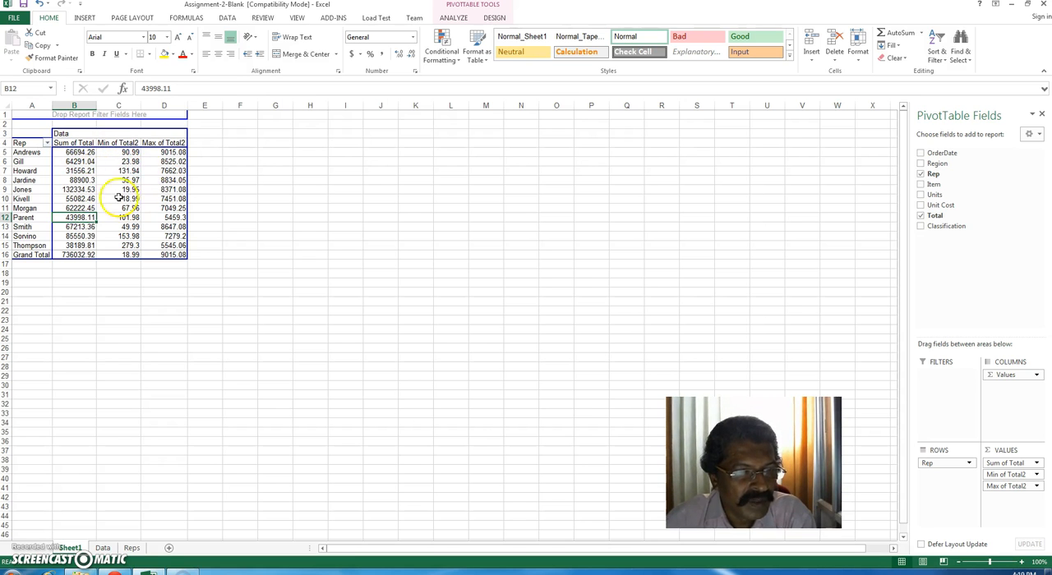
# Step: Review the first reps' names and the first rep's minimum, maximum and sum, and leave the PivotTable deselected
pyautogui.click(30, 153)
pyautogui.click(35, 163)
pyautogui.click(34, 172)
pyautogui.click(29, 153)
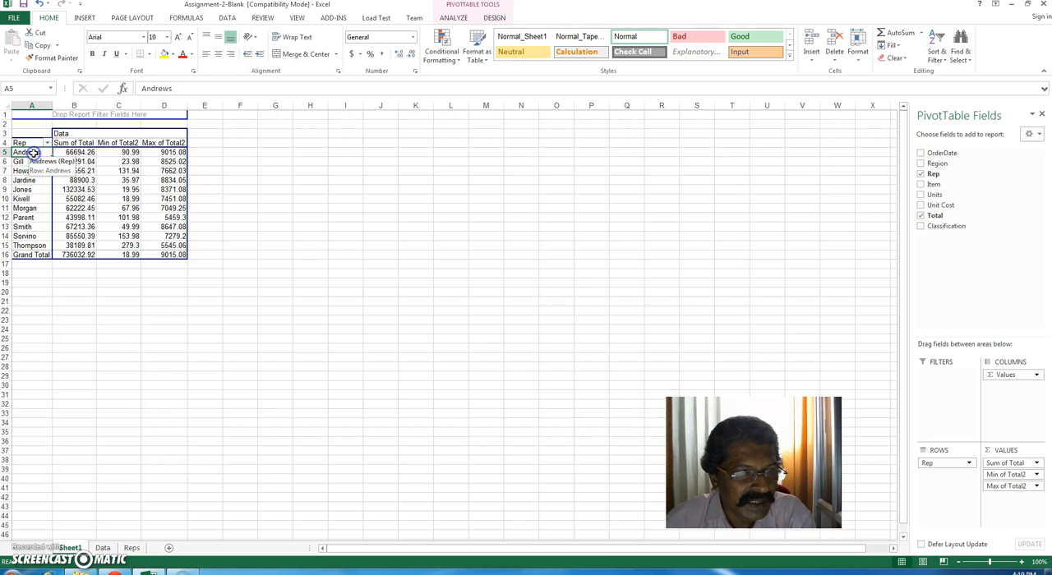
pyautogui.click(126, 153)
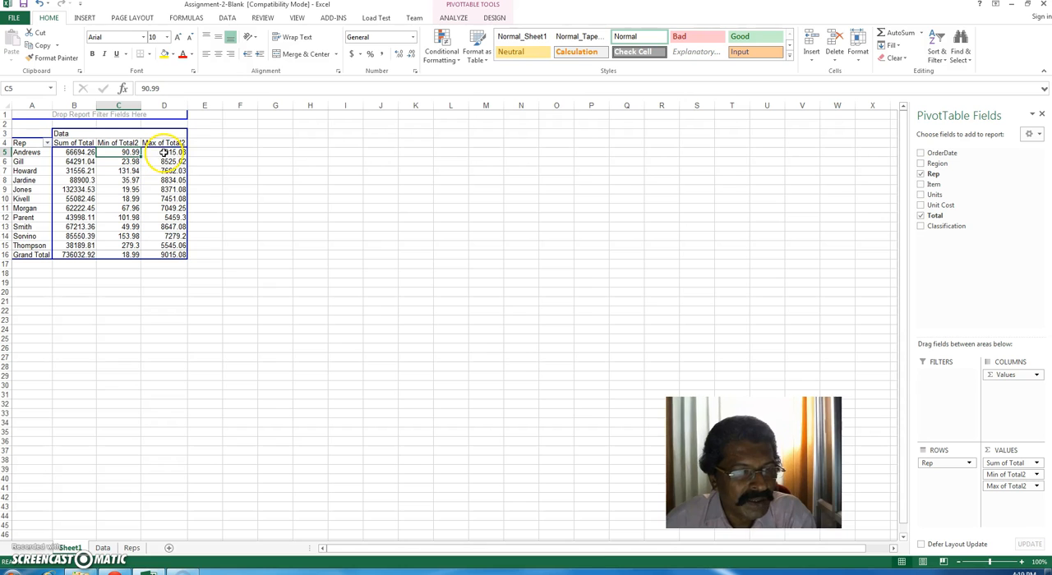
pyautogui.click(164, 153)
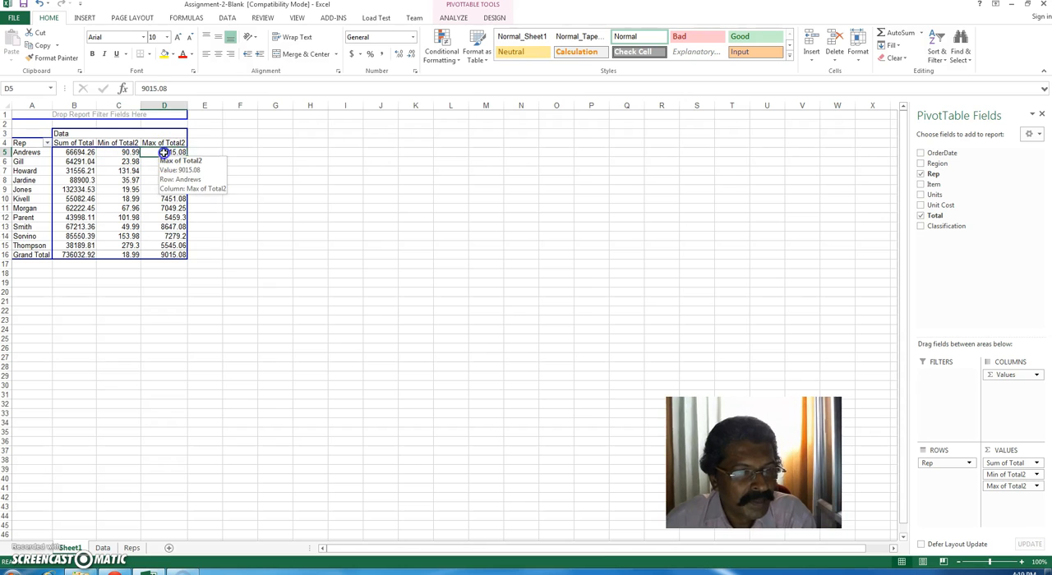
pyautogui.click(77, 153)
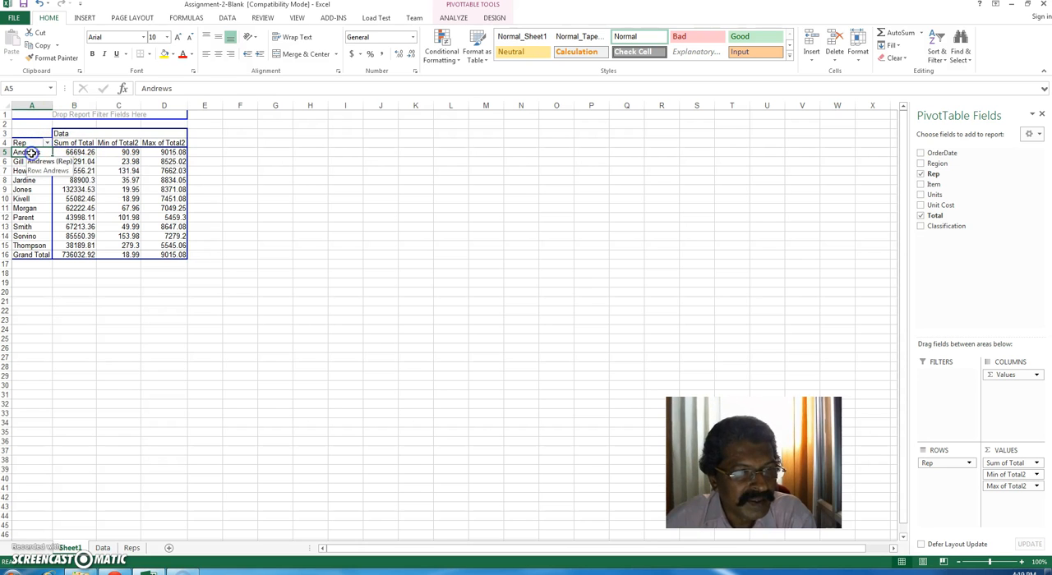
pyautogui.click(223, 158)
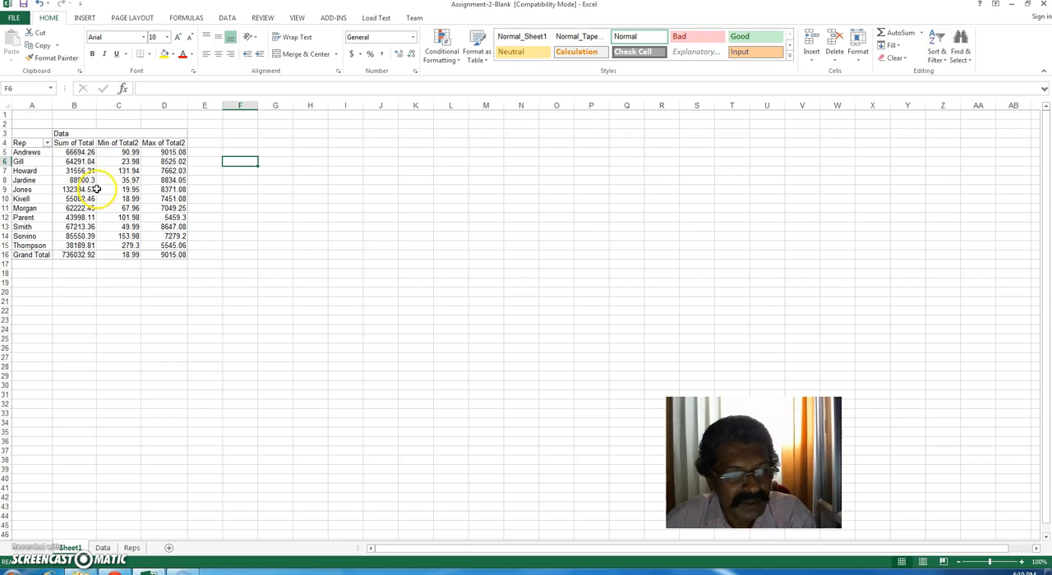
pyautogui.moveTo(115, 160)
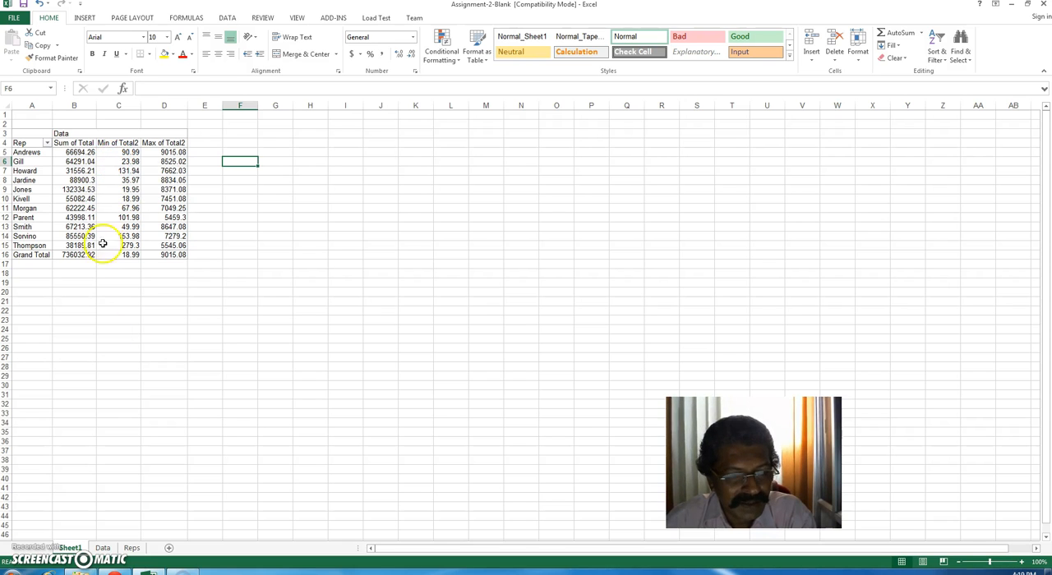
# Step: Switch to the browser and view the edX 2.7 Assignment page from its beginning
pyautogui.click(120, 568)
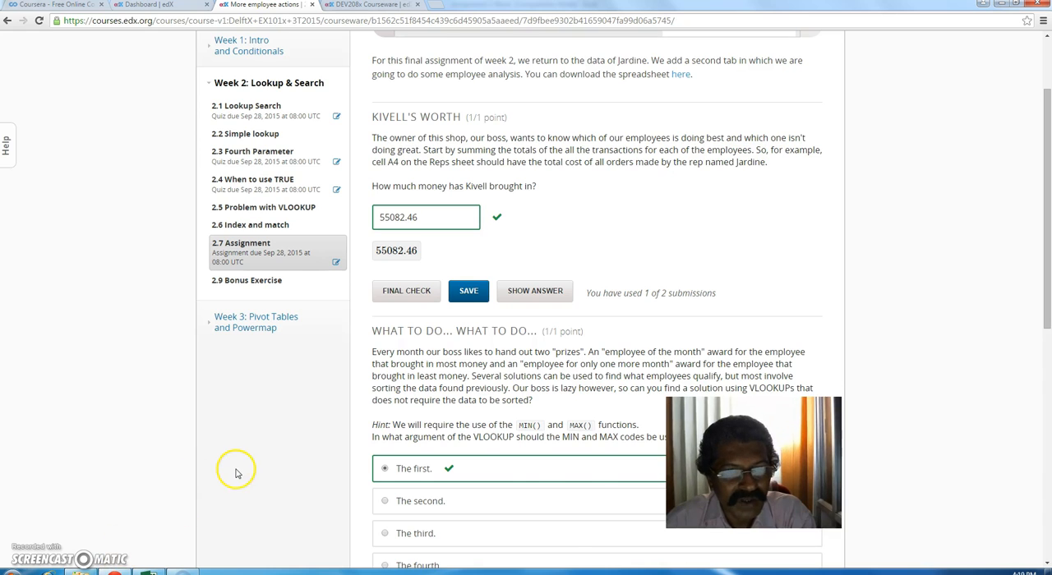
pyautogui.scroll(2, 235, 469)
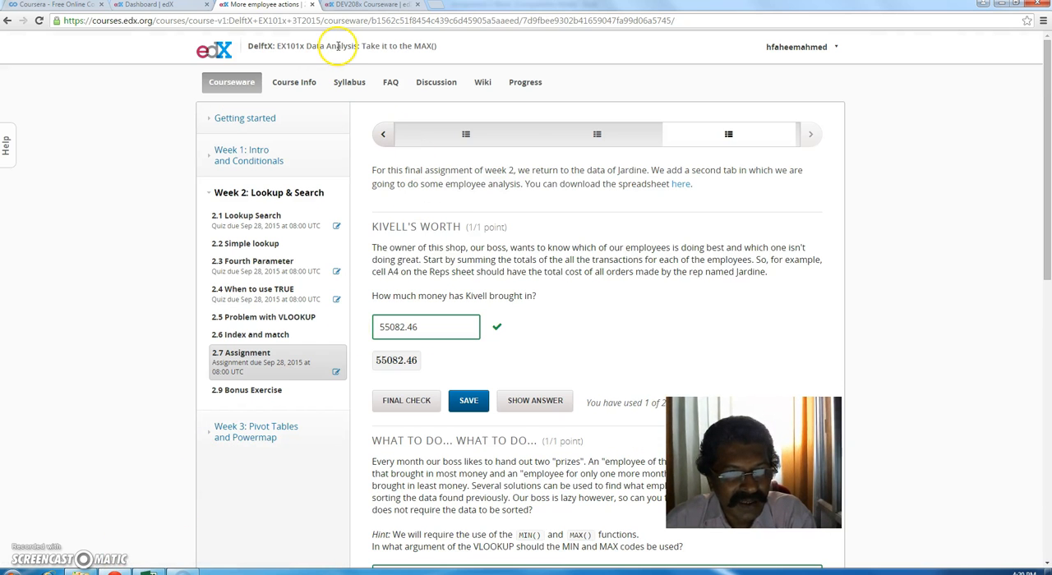